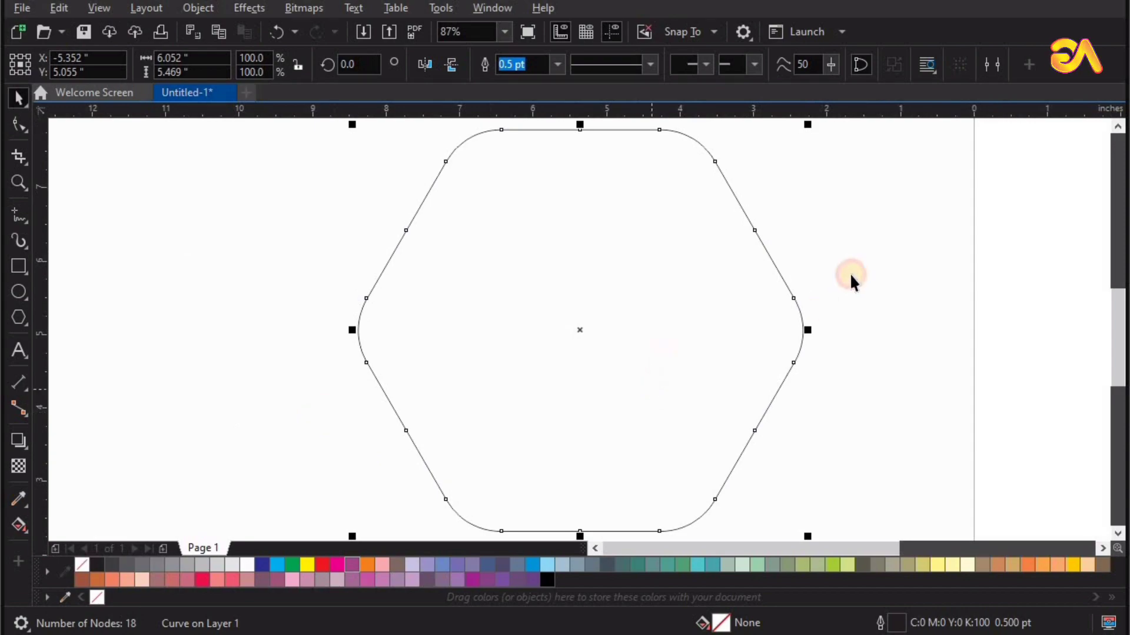
- Draw a tall rectangle, scale it to about 1.83 by 5.73 inches and place it over the hexagon's left half
left_click(851, 277)
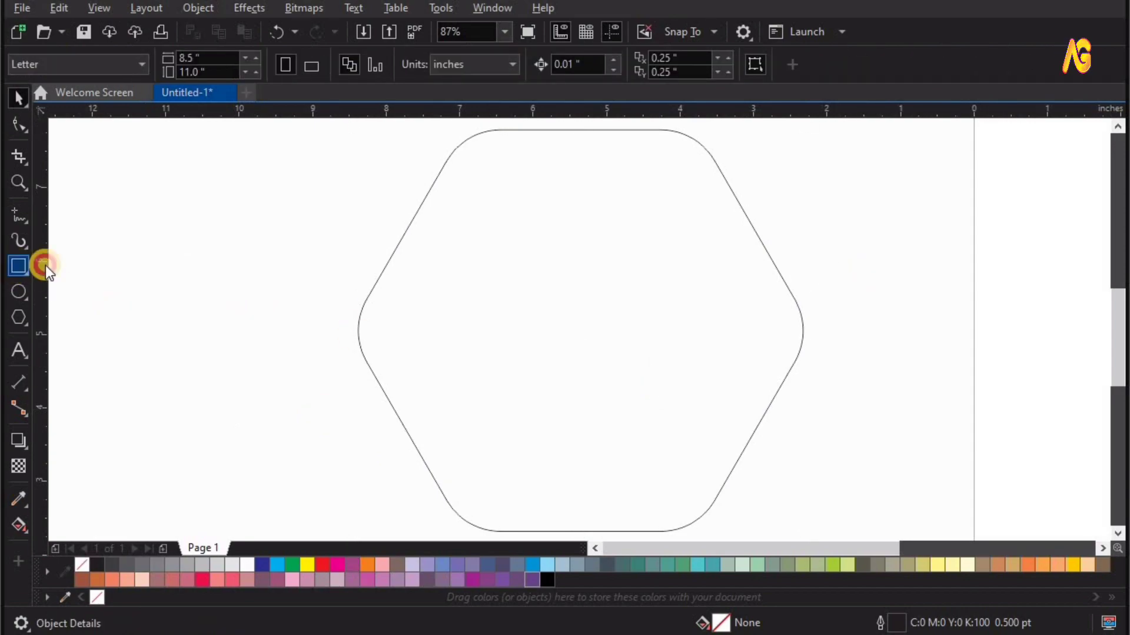
left_click(19, 266)
left_click_drag(181, 191, 341, 541)
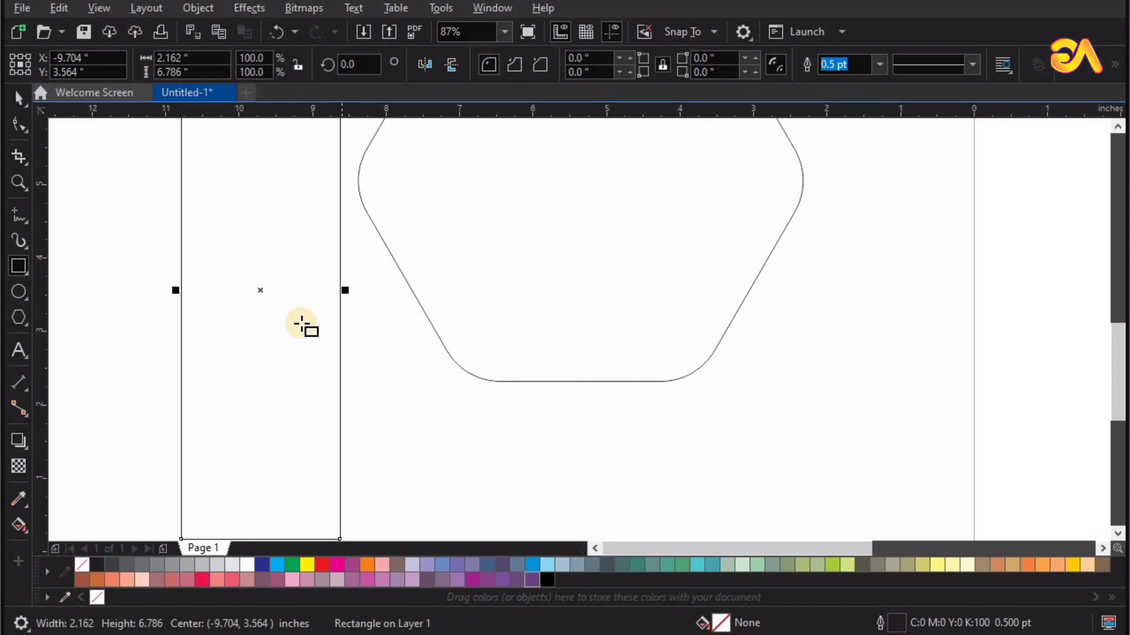
scroll(301, 323, "down", 1)
left_click_drag(479, 170, 469, 238)
left_click(389, 364)
left_click_drag(389, 364, 560, 349)
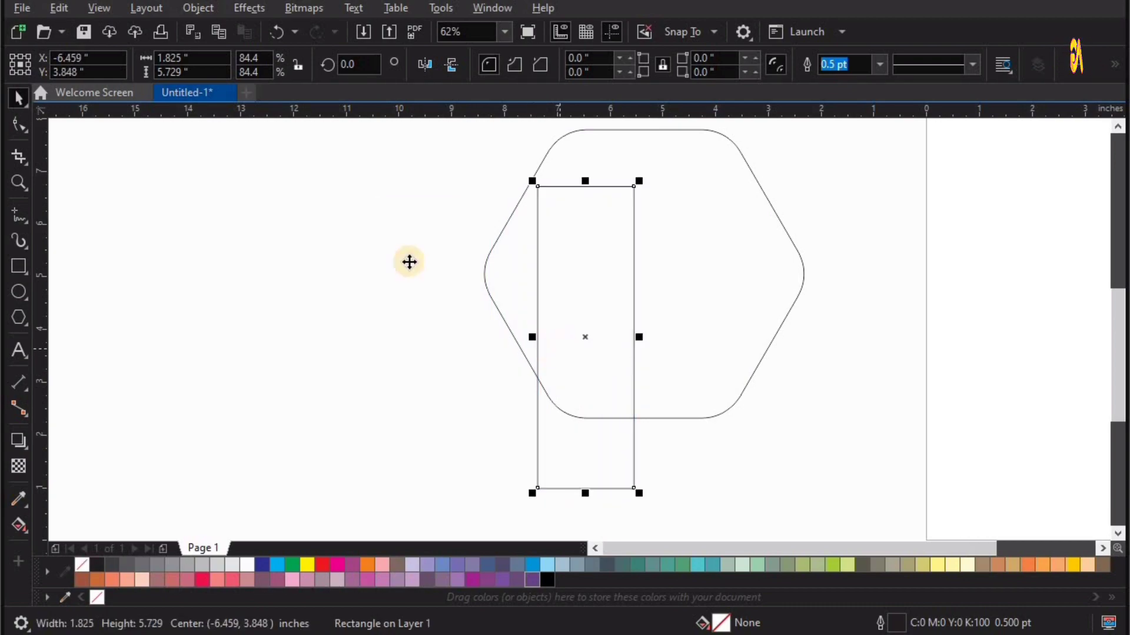
- Skew the rectangle horizontally into a slanted strip parallel to the hexagon's upper-left side, about 5.13 inches wide overall
left_click_drag(618, 229, 445, 227)
left_click(415, 183)
left_click_drag(413, 178, 628, 240)
key("space")
- Convert the slanted strip to curves and lower its two top nodes along the slope to a height of about 5.10 inches
left_click(19, 125)
left_click(618, 247)
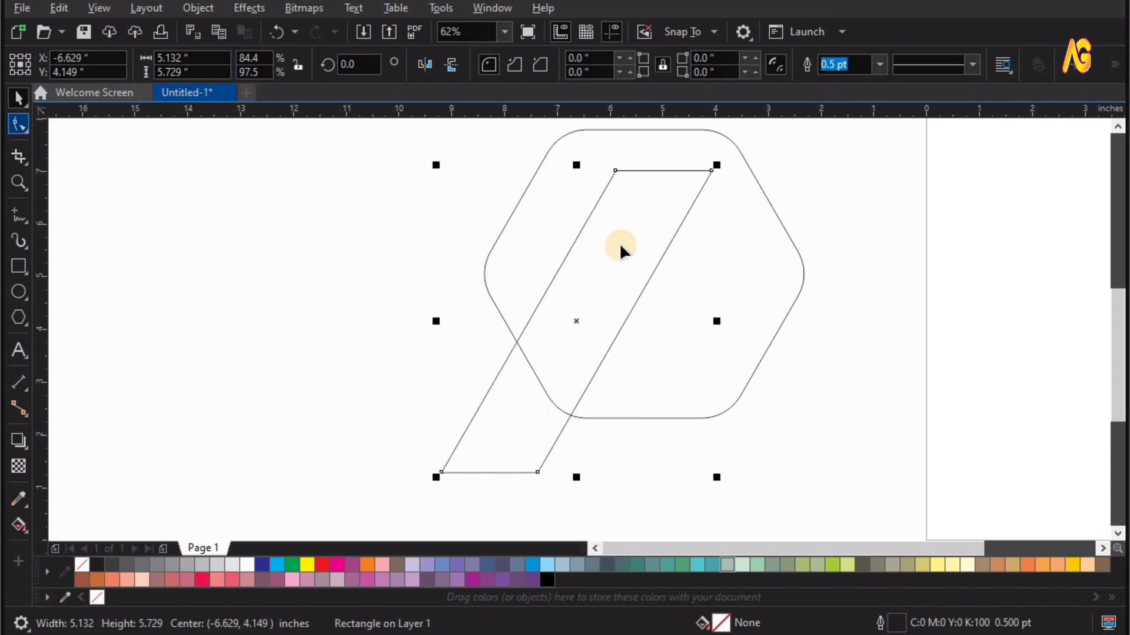
right_click(670, 209)
left_click(672, 207)
left_click_drag(560, 148, 678, 232)
key("space")
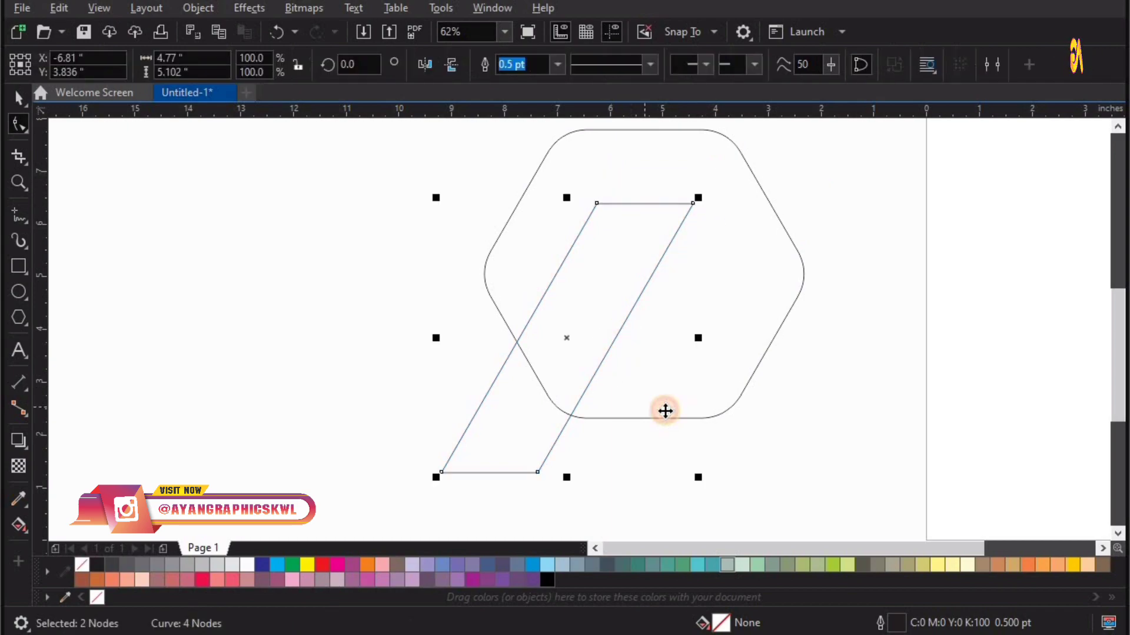
- Align the slanted strip to the hexagon's bottom edge and centre it horizontally on the hexagon
left_click(665, 410, "shift")
key("b")
left_click(571, 413)
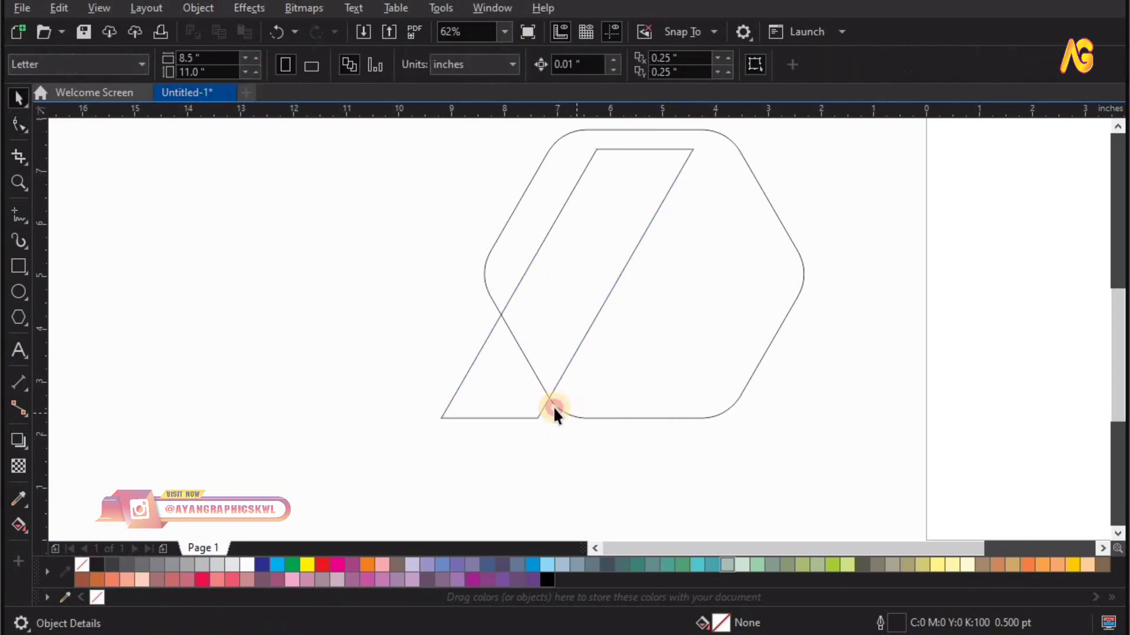
left_click(552, 405)
left_click(660, 381, "shift")
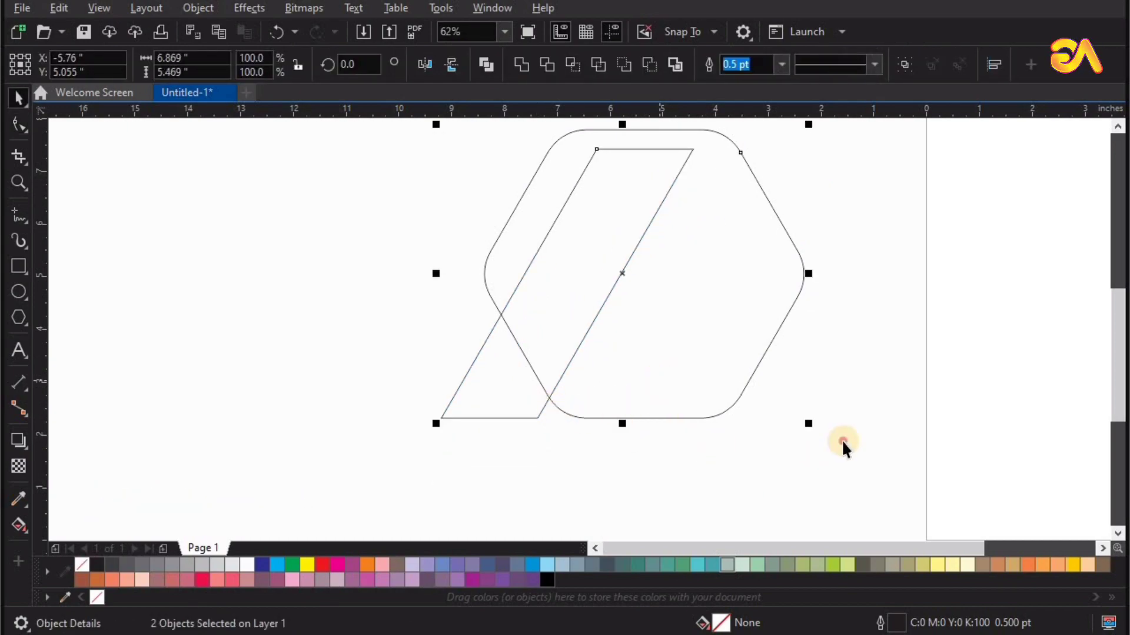
key("c")
left_click(610, 386)
- Shorten the slanted strip by moving its two top nodes down along the slope, keeping its base on the hexagon's bottom edge
left_click(744, 171)
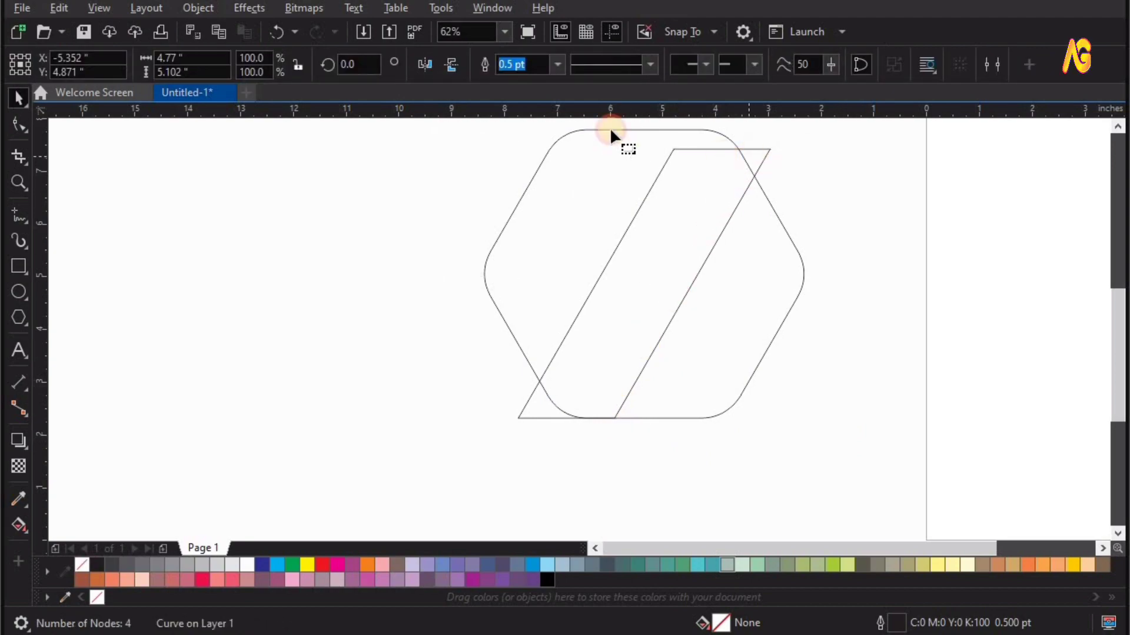
key("F10")
left_click(767, 151)
left_click_drag(755, 171, 736, 199)
key("space")
- Duplicate the slanted strip about 0.5 inch to the right so that the two strips overlap
scroll(624, 297, "up", 1)
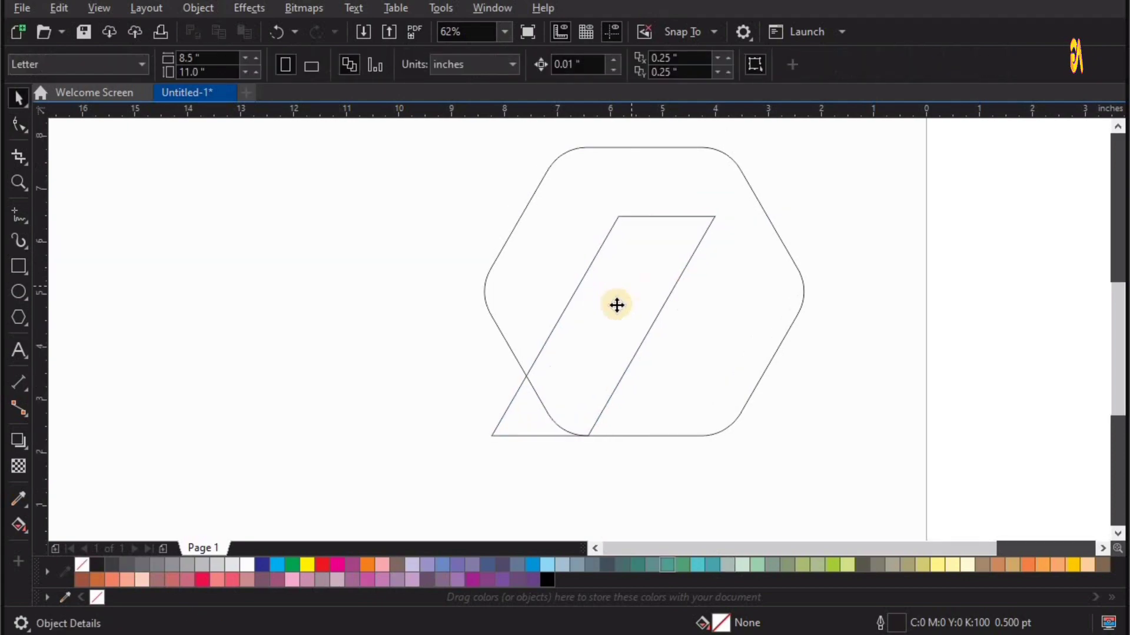
left_click_drag(616, 302, 643, 302)
left_click(140, 538)
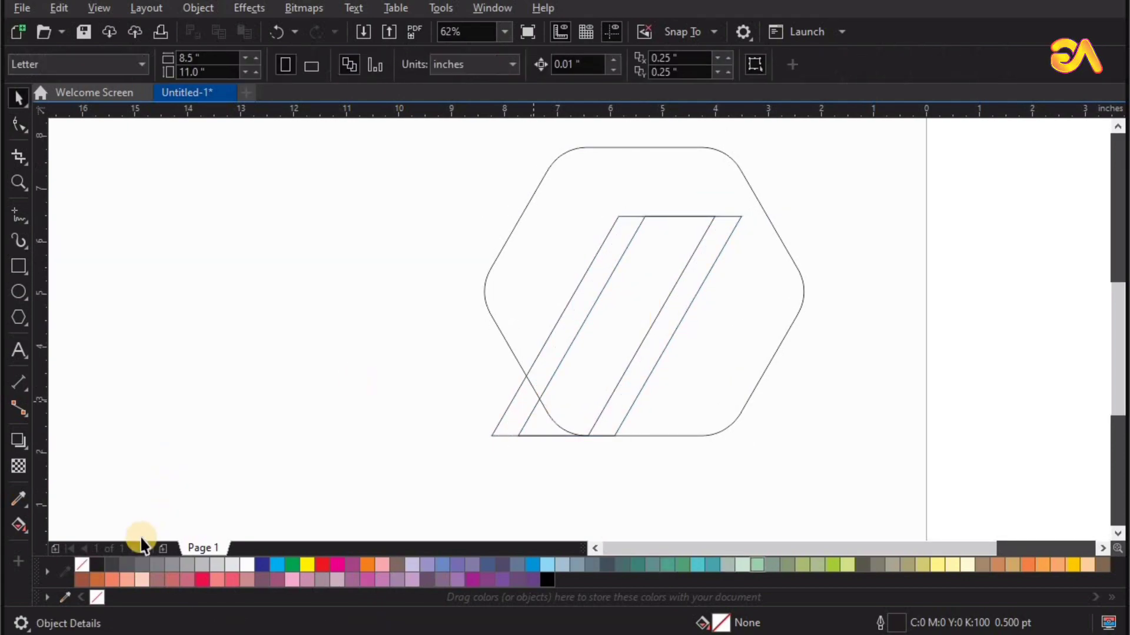
- Smart Fill the hexagon body, the right-hand strip's regions and its lower-left corner with 90% black, leaving the narrow left sliver empty
left_click(27, 532)
left_click(41, 540)
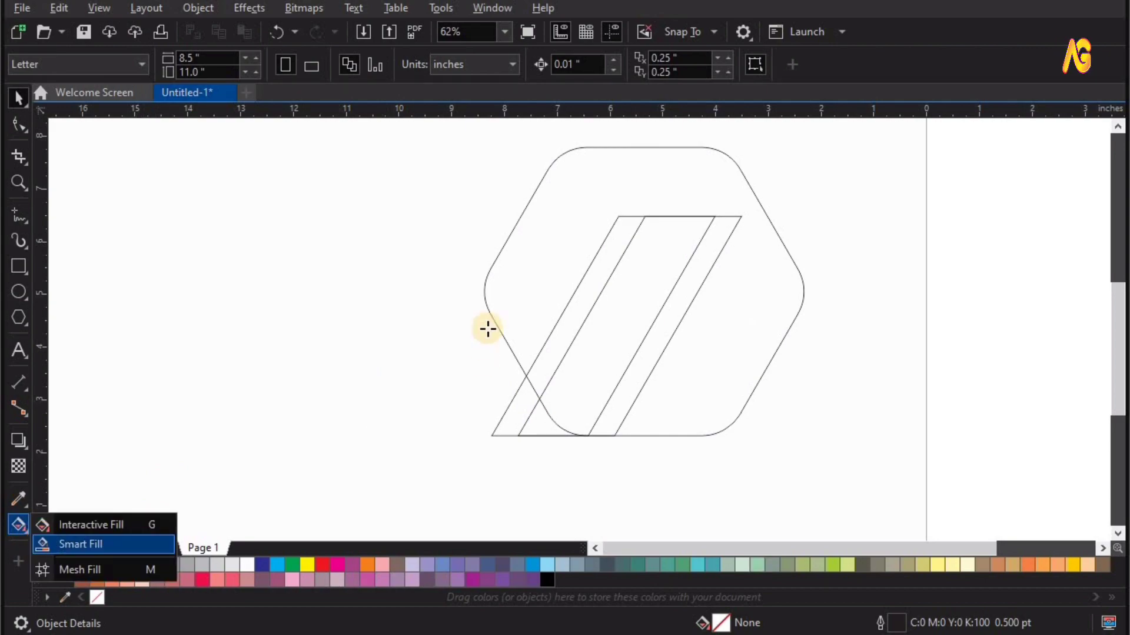
left_click(609, 234)
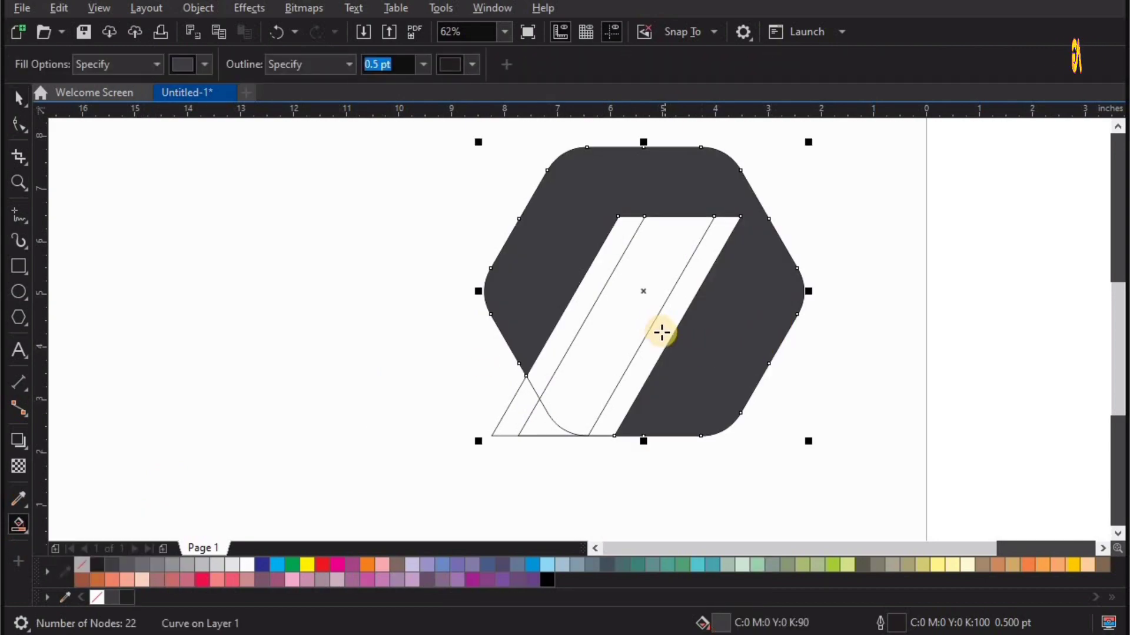
left_click(662, 333)
left_click(639, 302)
left_click(539, 422)
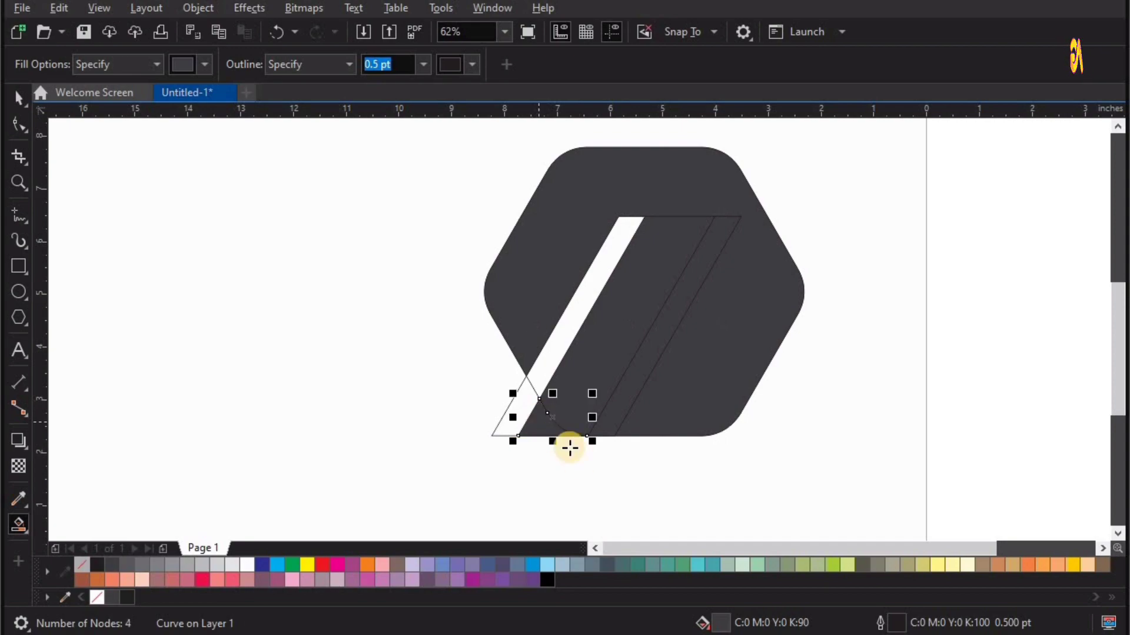
- Select the four dark filled pieces and weld them into a single shape
key("space")
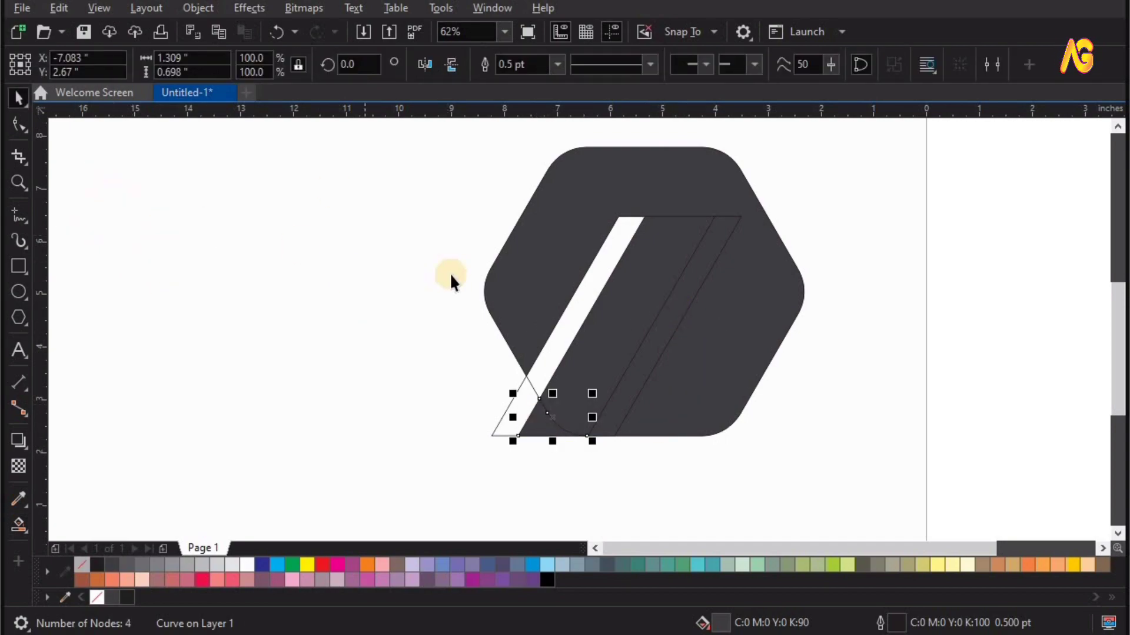
left_click(645, 356, "shift")
left_click(692, 369, "shift")
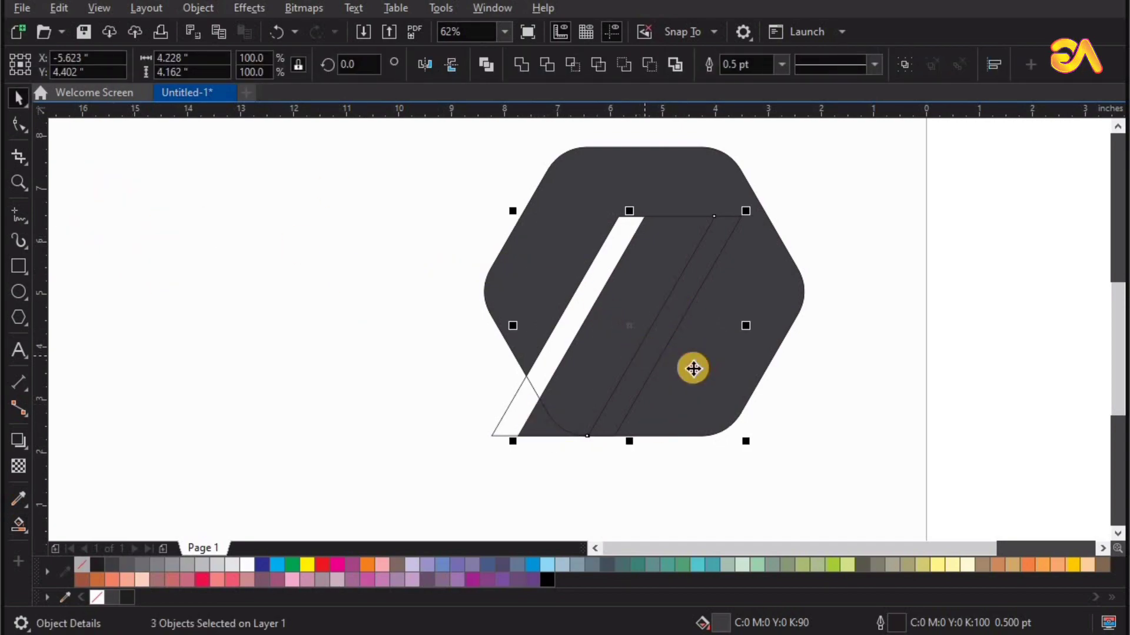
left_click(670, 201, "shift")
left_click_drag(690, 189, 252, 217)
key("ctrl+z")
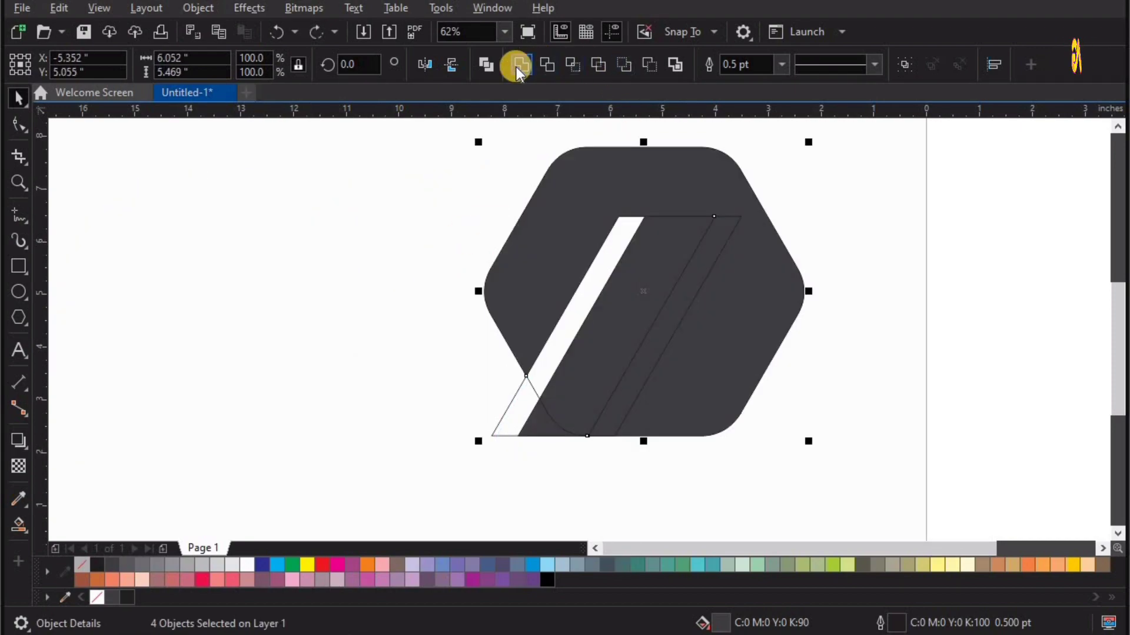
left_click(518, 66)
- Clear away the leftover strip and hexagon outlines around the narrow slanted slot
left_click(505, 434)
left_click(365, 468)
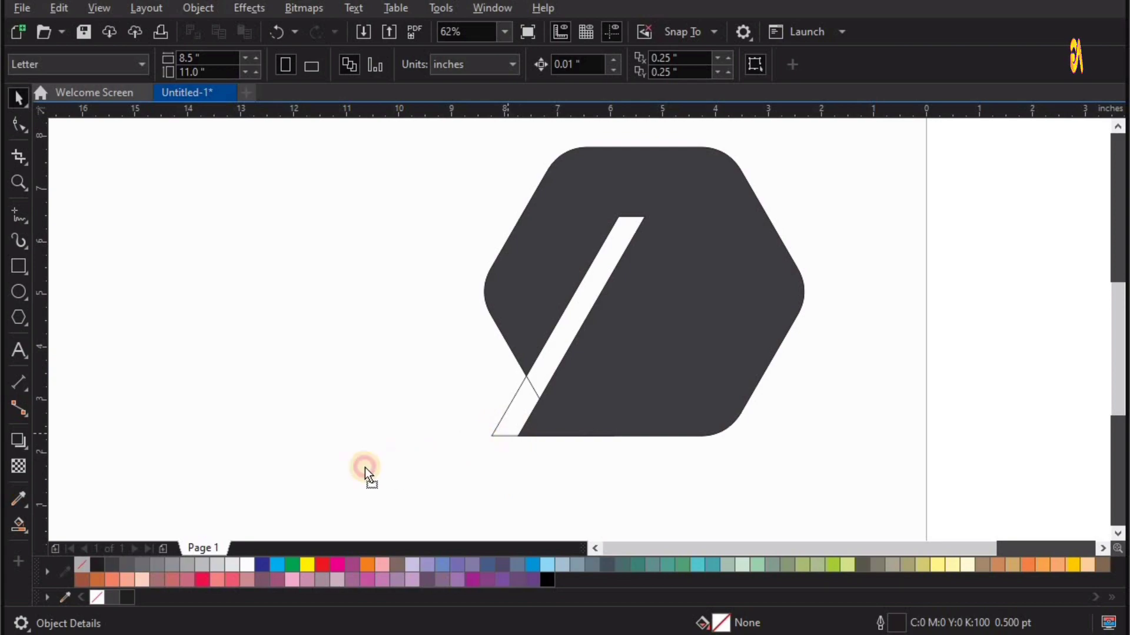
left_click_drag(365, 468, 255, 461)
key("Delete")
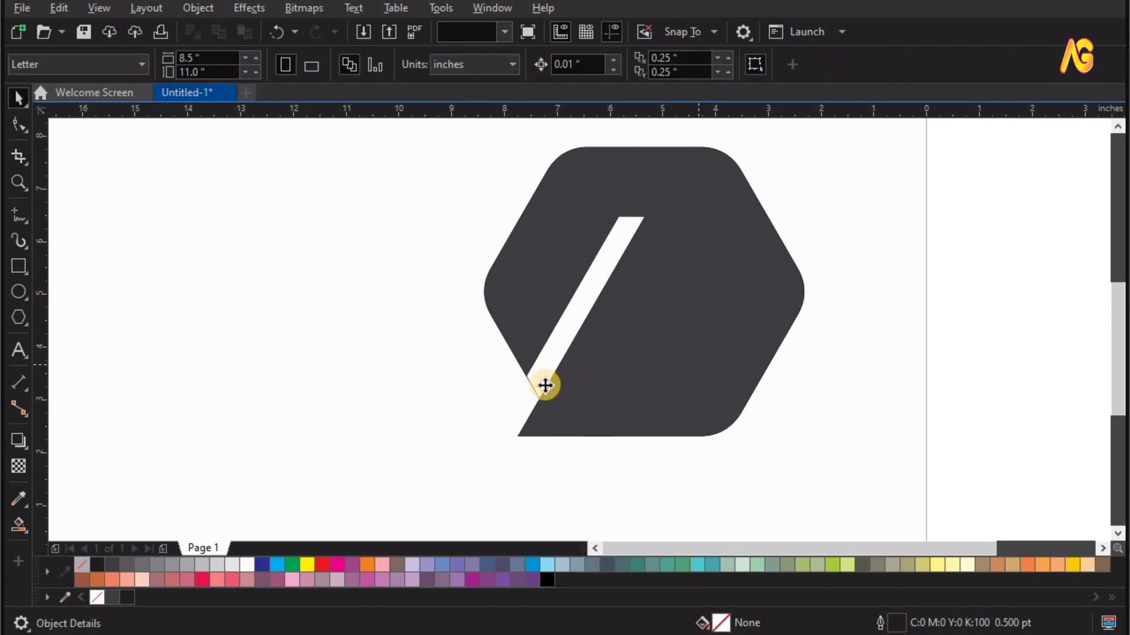
left_click(545, 385)
left_click(484, 404)
left_click(394, 404)
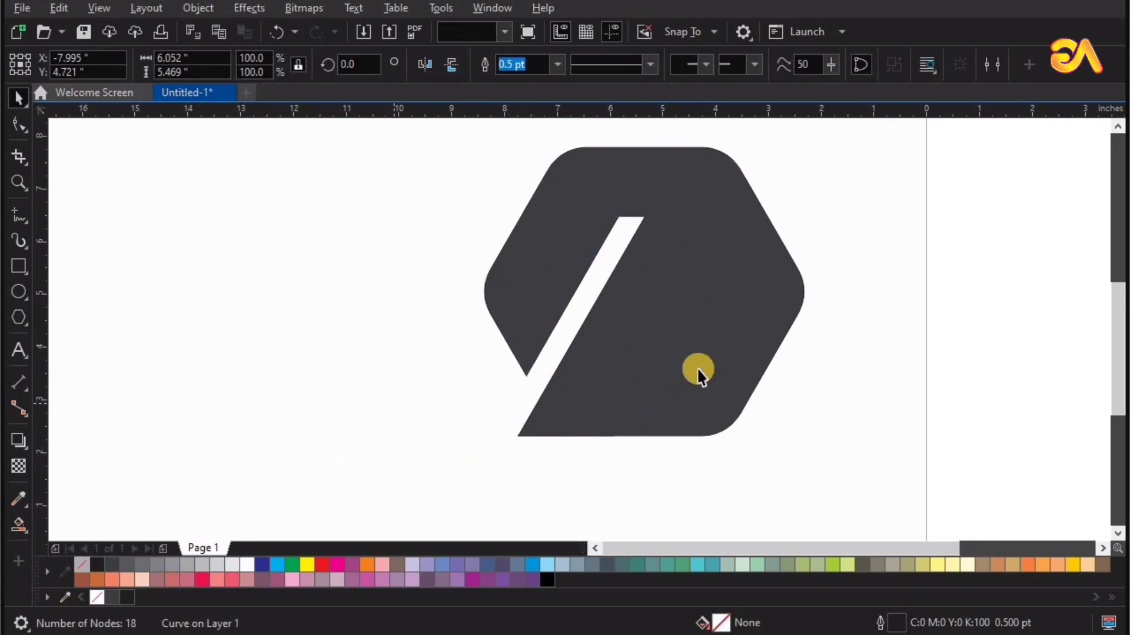
- Remove the fill from the welded hexagon shape so that only its outline remains
left_click(666, 361)
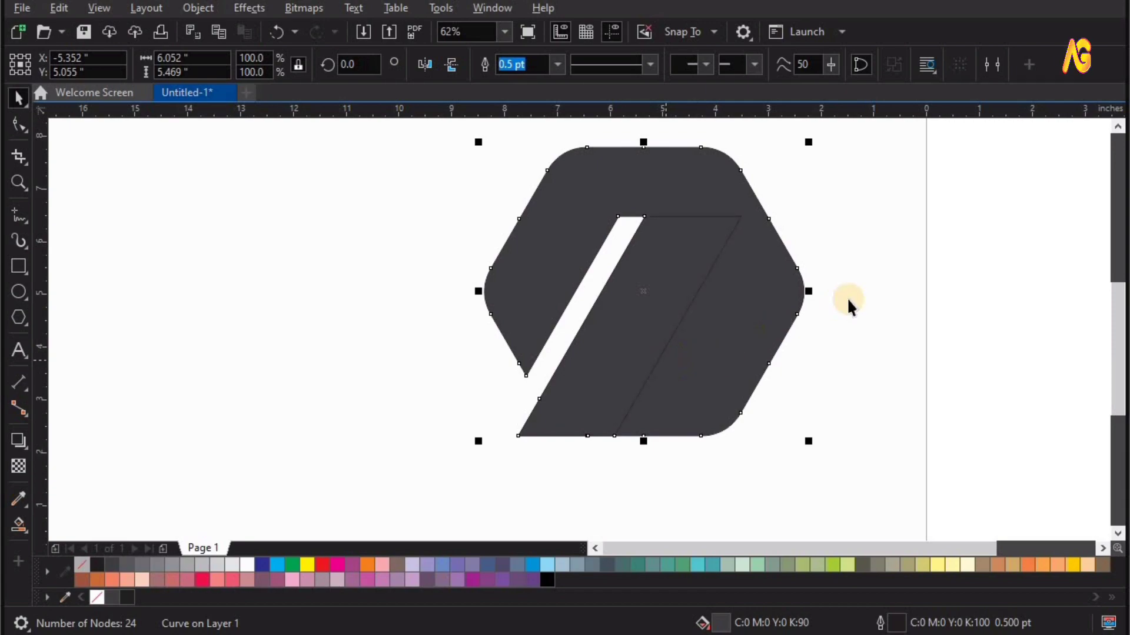
left_click(685, 270)
left_click(824, 446)
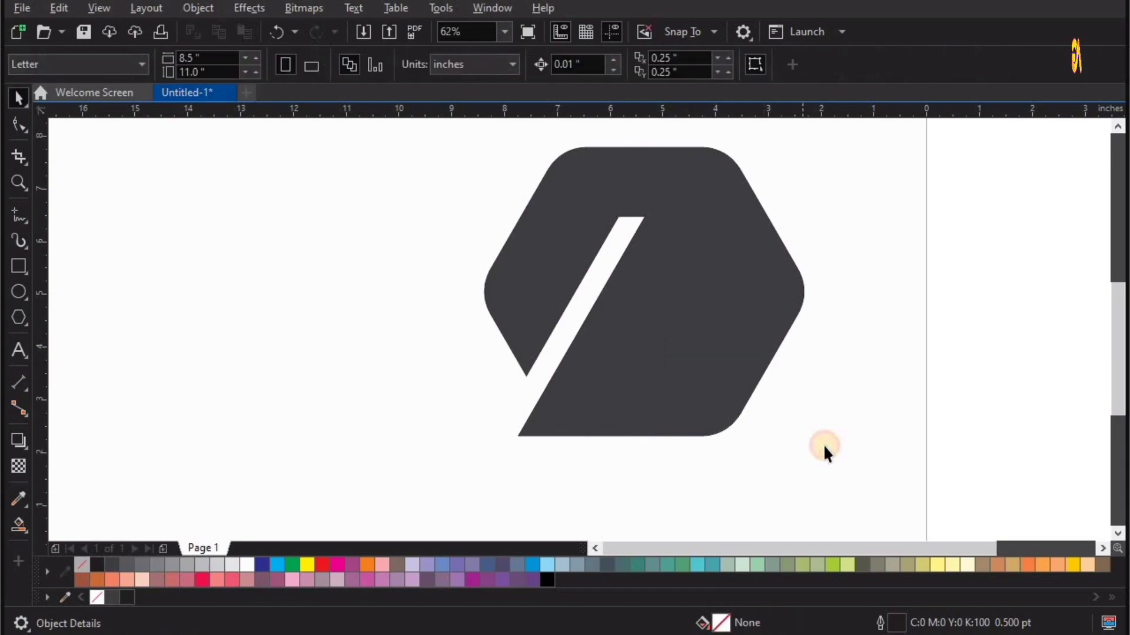
key("Tab")
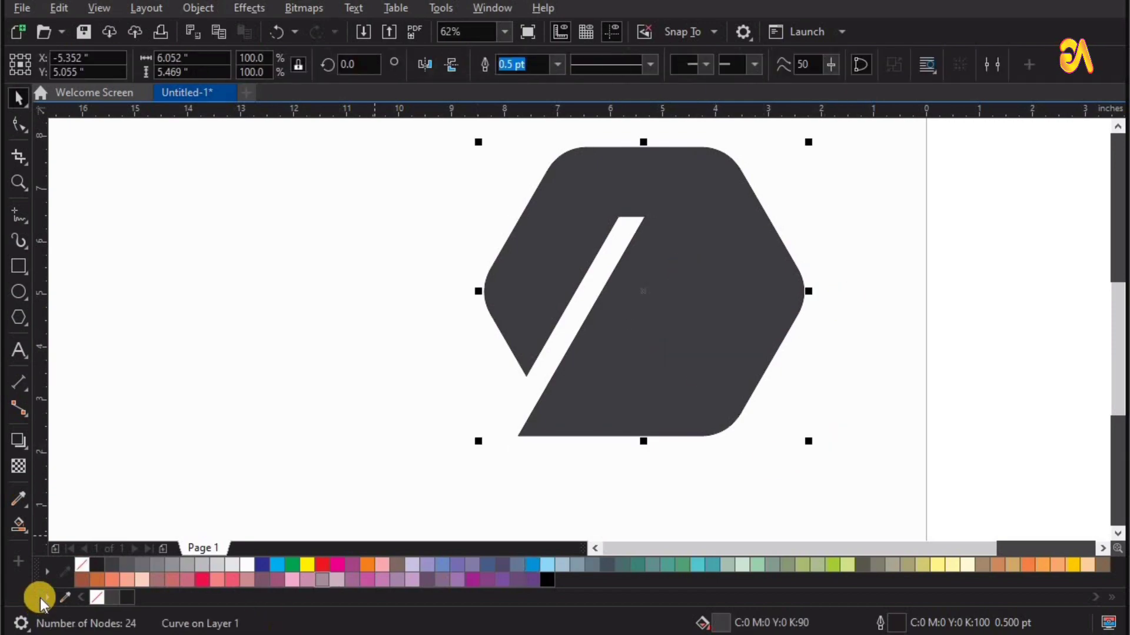
left_click(82, 565)
left_click(159, 189)
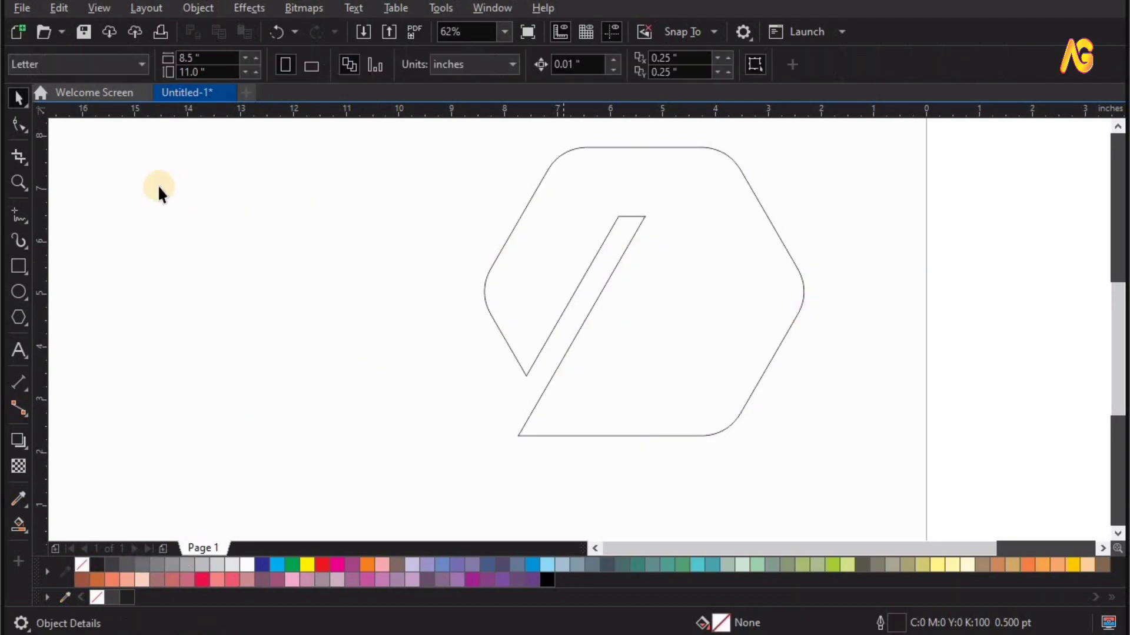
- Draw a slim rectangle about 4.08 by 0.54 inches left of the hexagon and fully round its ends
left_click(19, 266)
left_click_drag(152, 258, 367, 286)
left_click(18, 125)
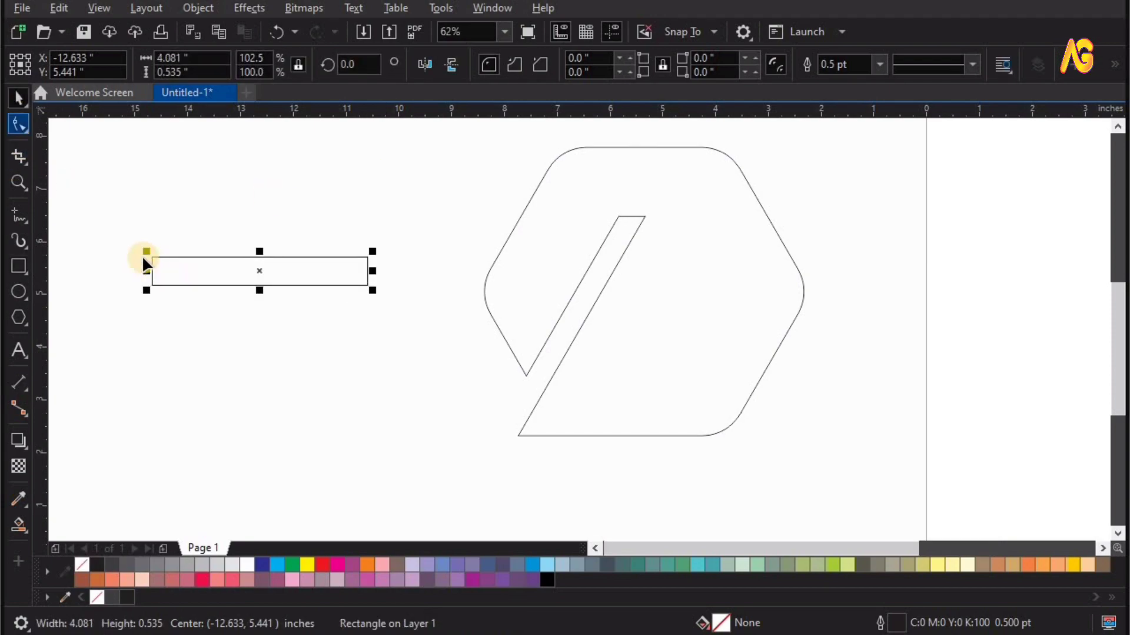
left_click_drag(145, 260, 325, 308)
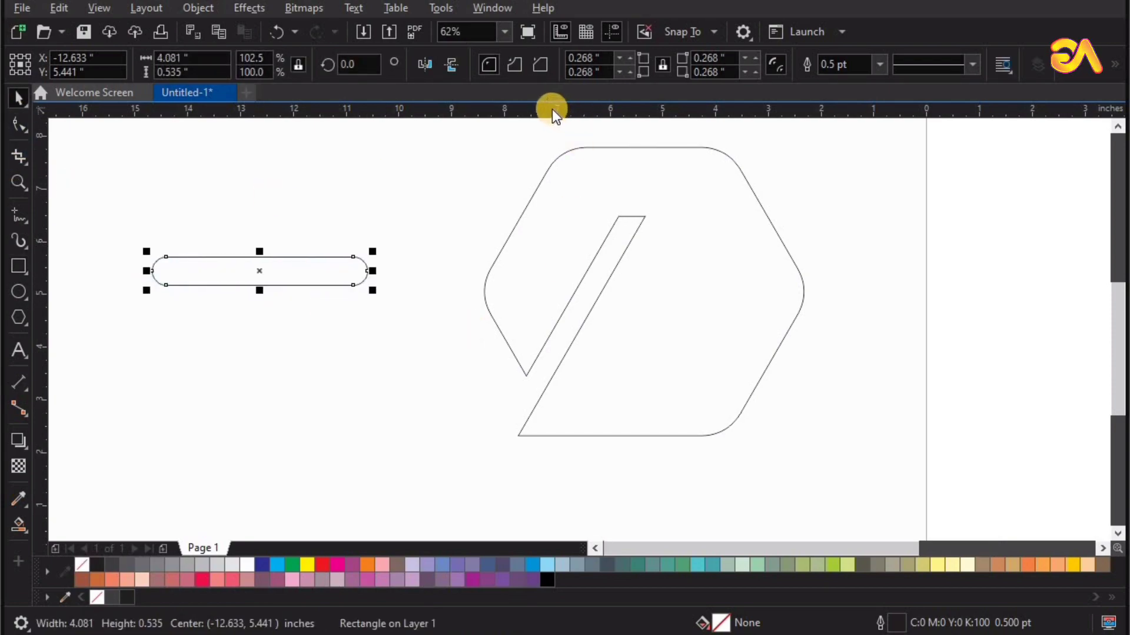
- Place a horizontal guideline along the top edge of the slanted slot and turn on snapping to guidelines
left_click(527, 179)
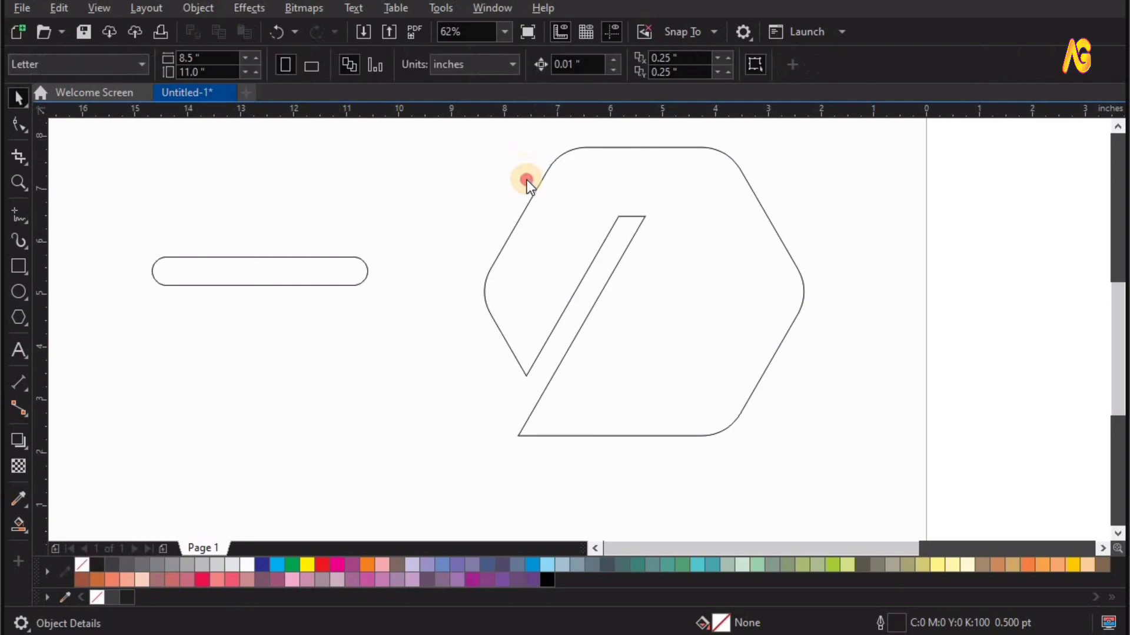
left_click_drag(524, 218, 523, 217)
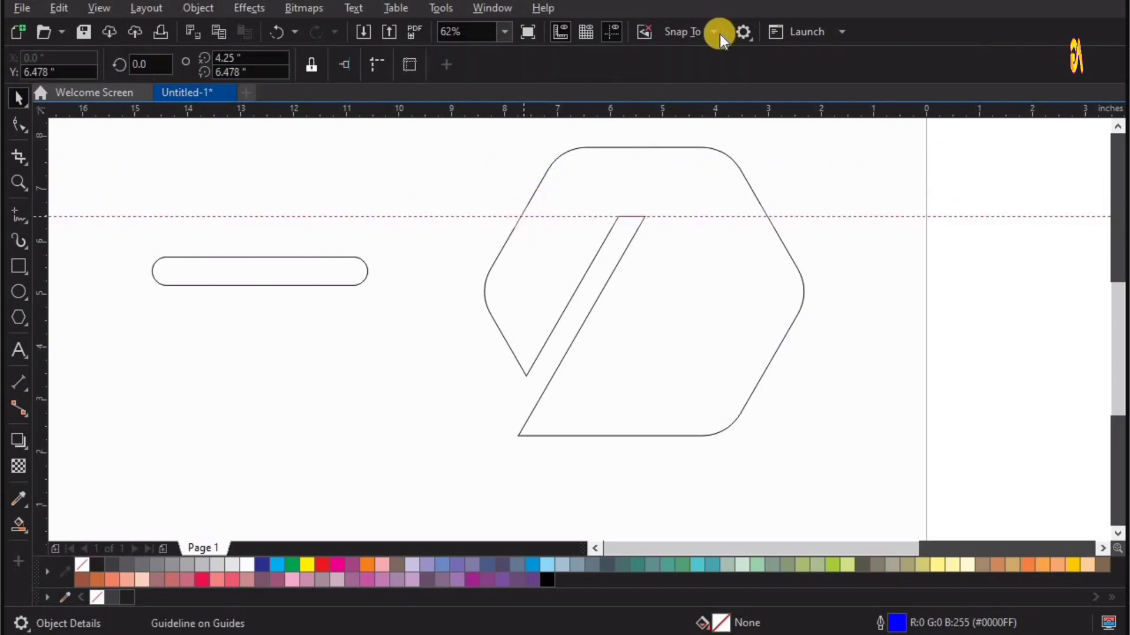
left_click(700, 28)
left_click(678, 112)
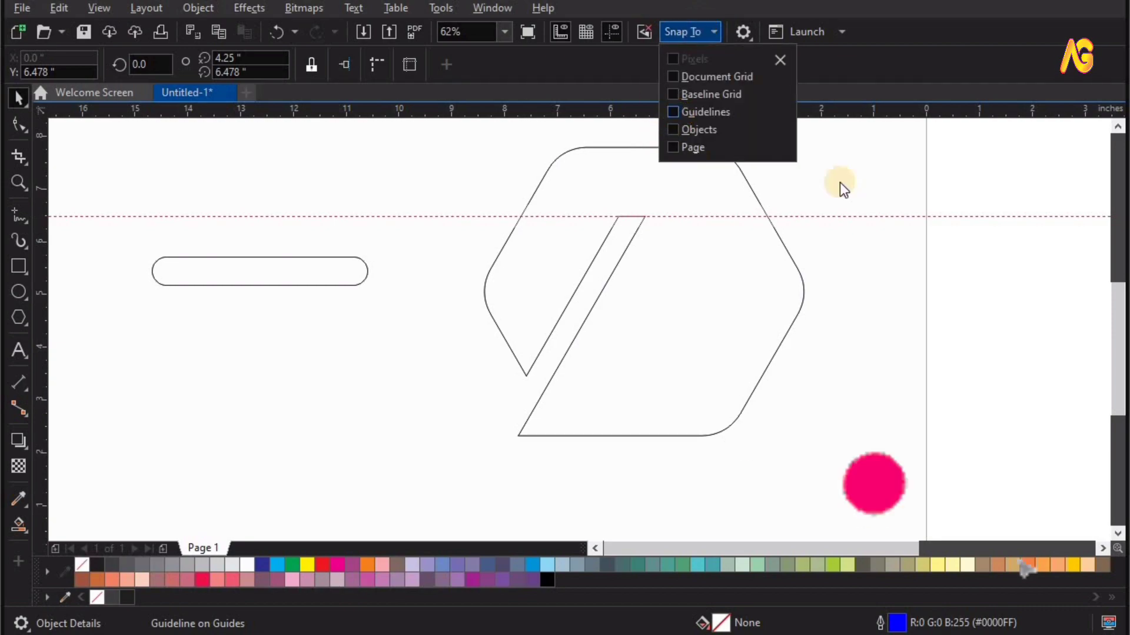
- Move the rounded bar beneath the guideline across the slot's top and reduce it to about 3.47 by 0.43 inches
left_click_drag(228, 270, 568, 231)
key("z")
left_click_drag(789, 313, 449, 200)
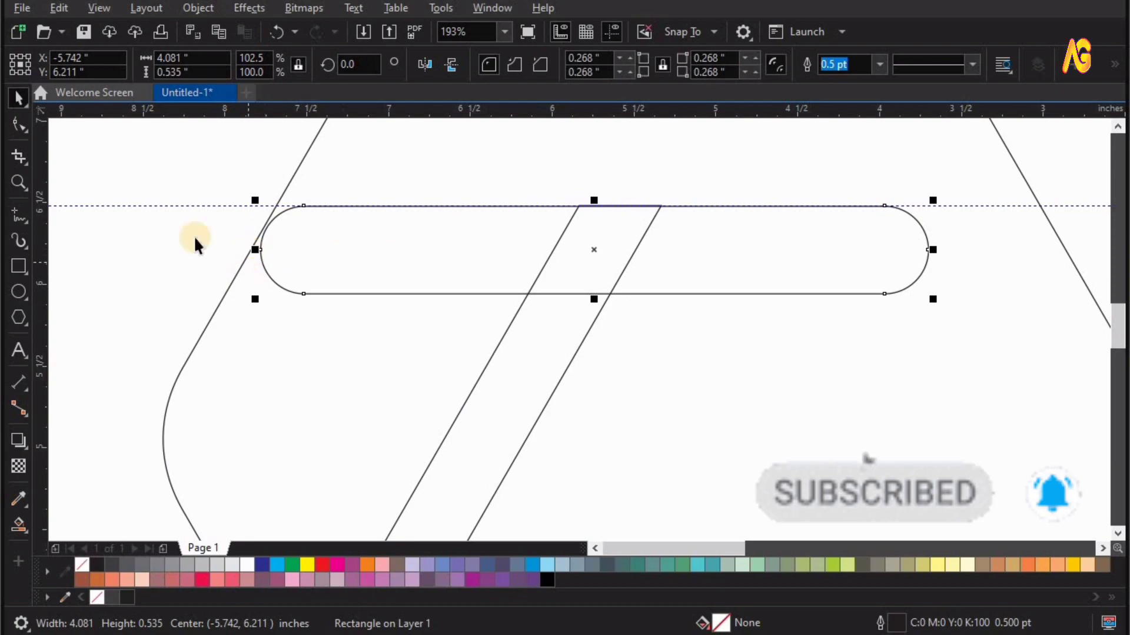
left_click(19, 125)
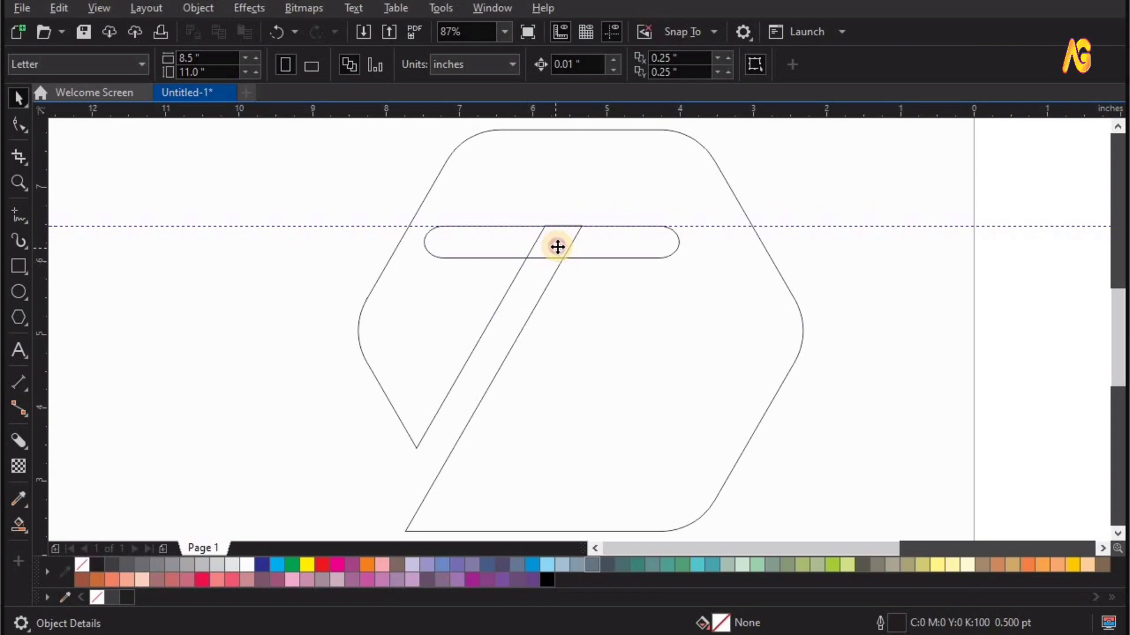
- Add a block shadow to the rounded bar, extending it down and left parallel to the slanted slot
left_click(556, 245)
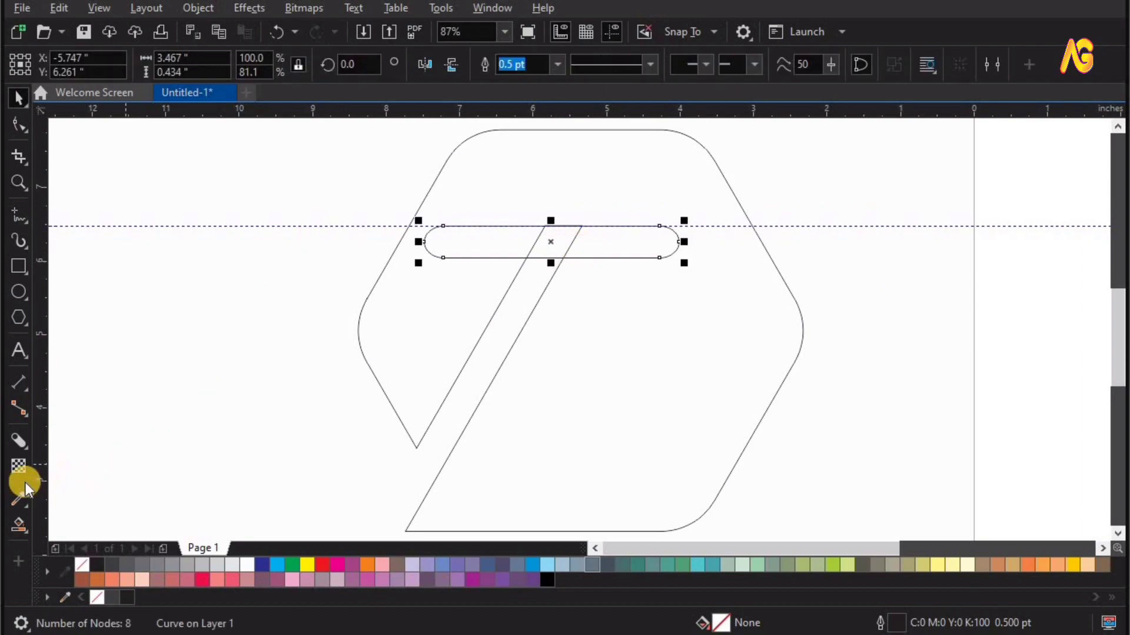
left_click(26, 451)
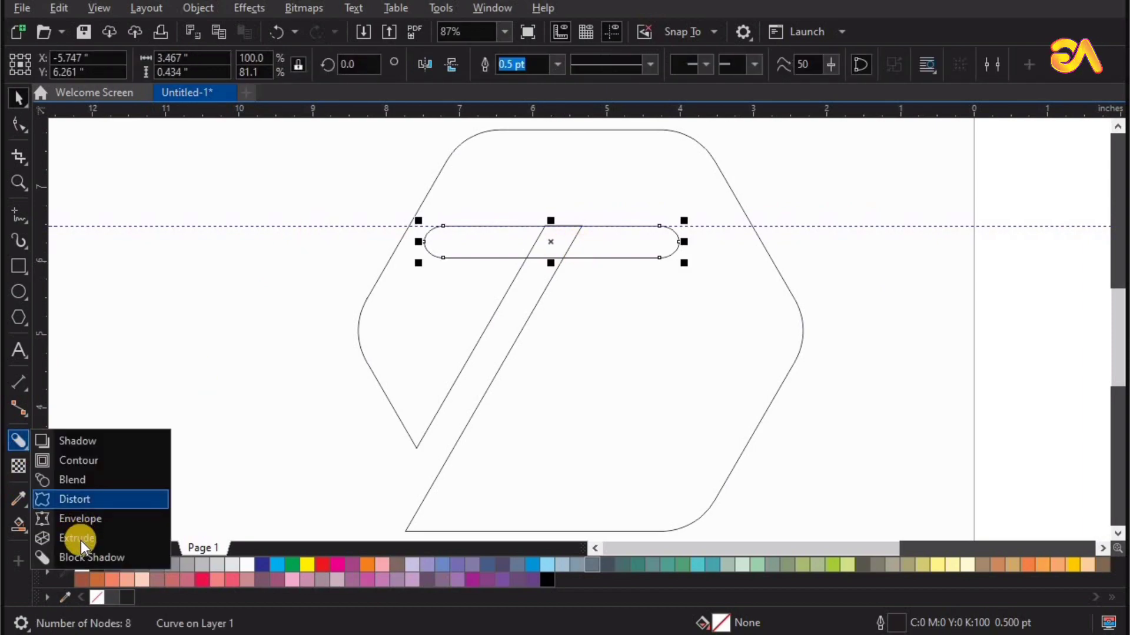
left_click(76, 538)
left_click_drag(487, 340, 500, 324)
scroll(555, 235, "up", 2)
key("space")
right_click(556, 216)
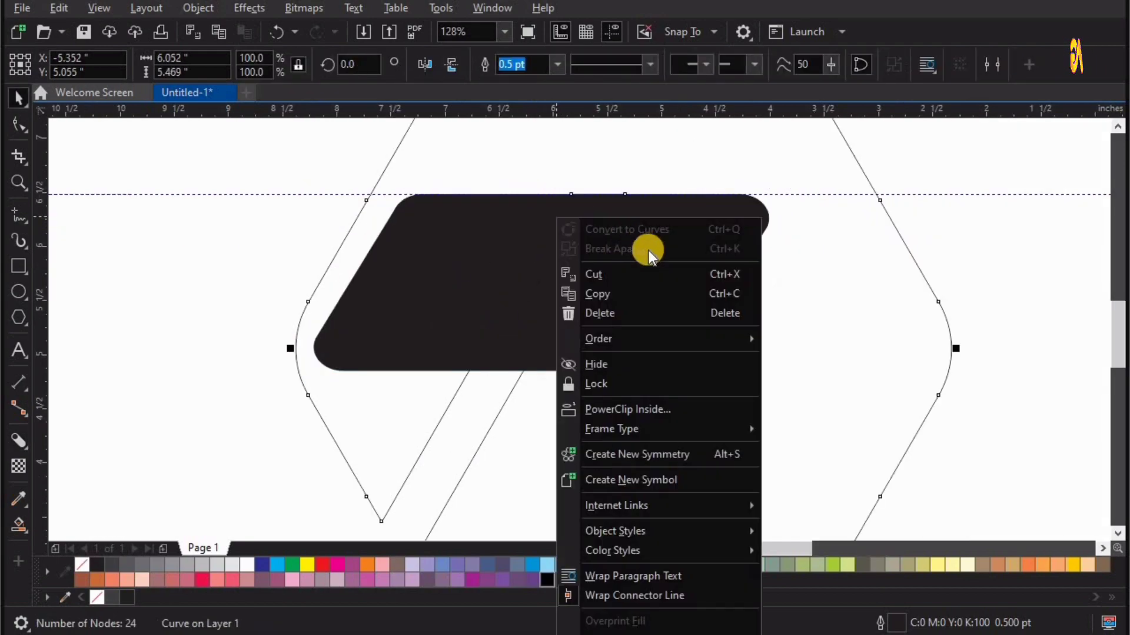
left_click(205, 208)
left_click(353, 217)
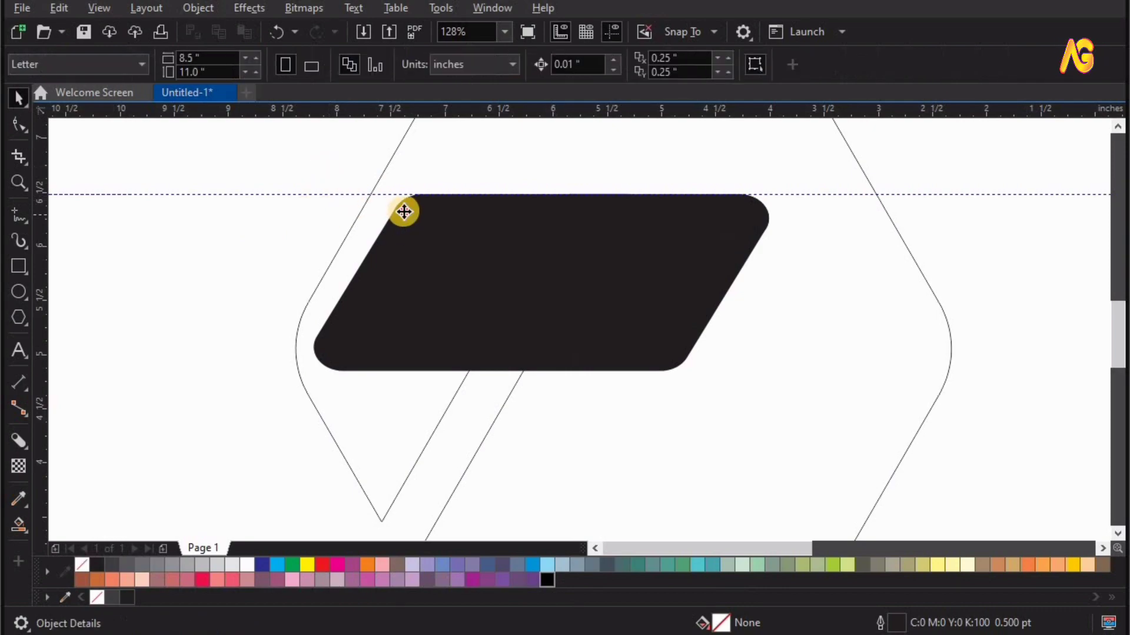
left_click_drag(404, 210, 346, 206)
key("ctrl+z")
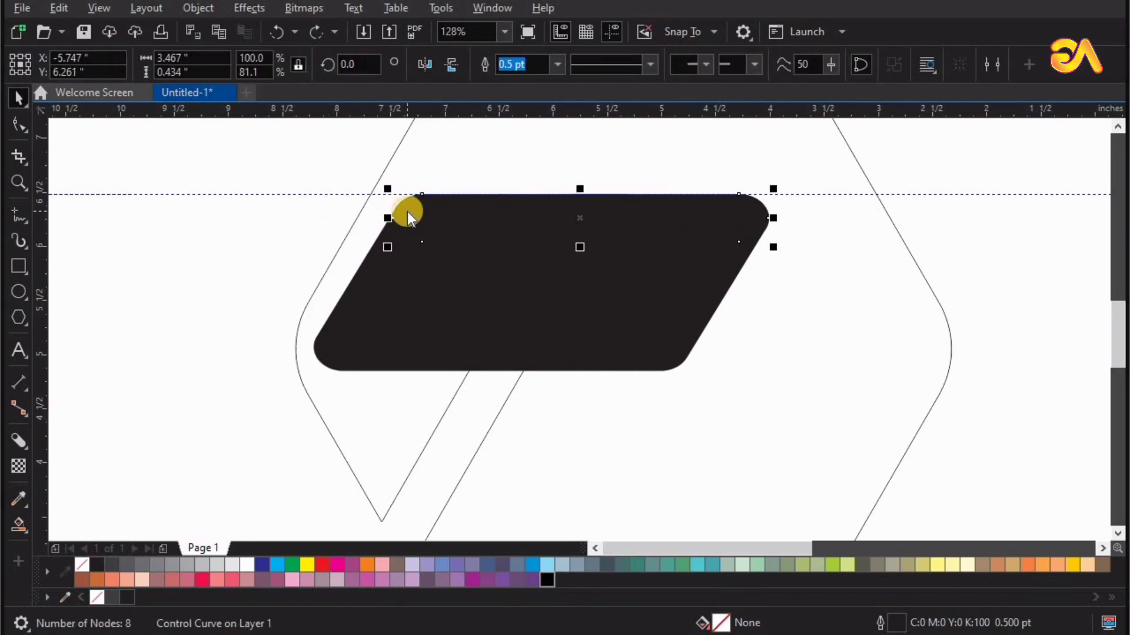
right_click(410, 218)
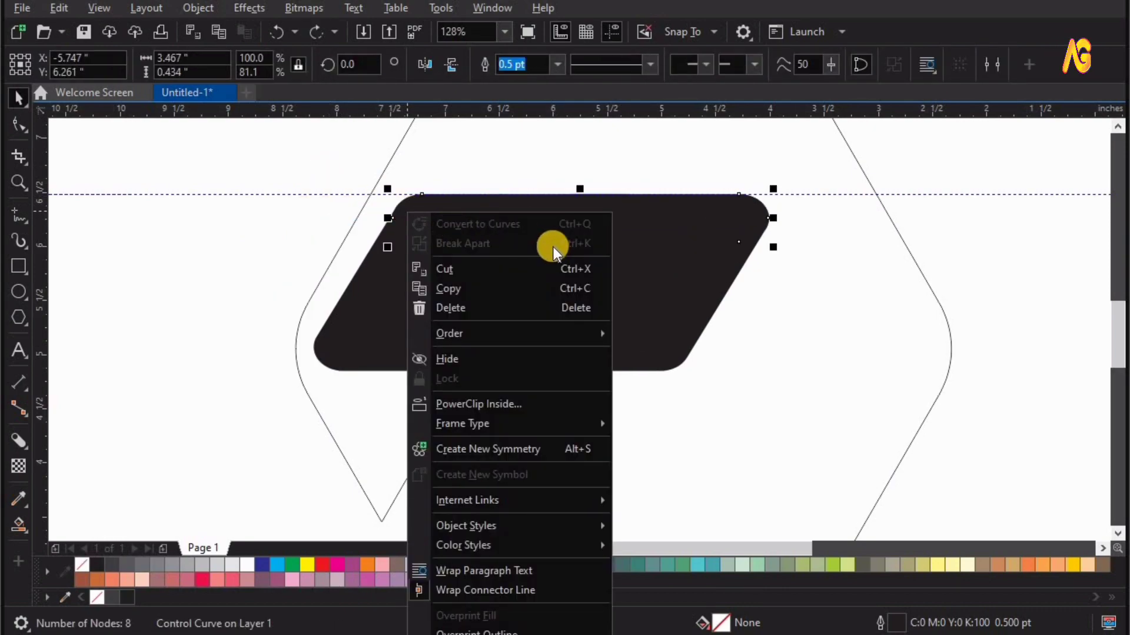
left_click(445, 306)
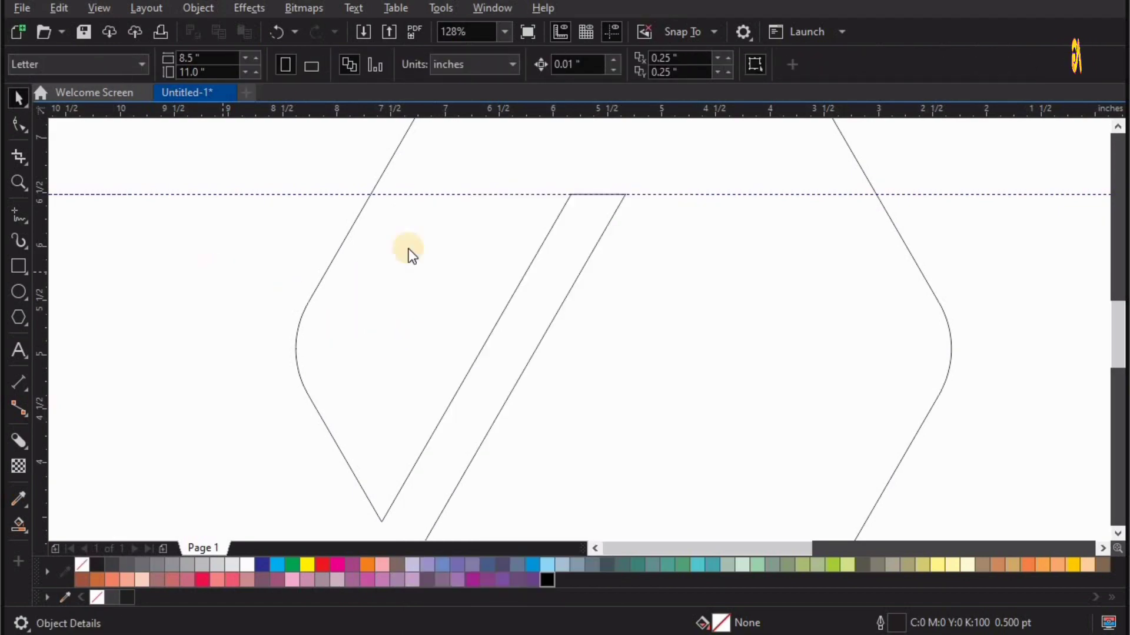
key("ctrl+z")
- Break the block shadow apart from the rounded bar and turn the shadow shape into an unfilled black outline
right_click(409, 253)
left_click(450, 262)
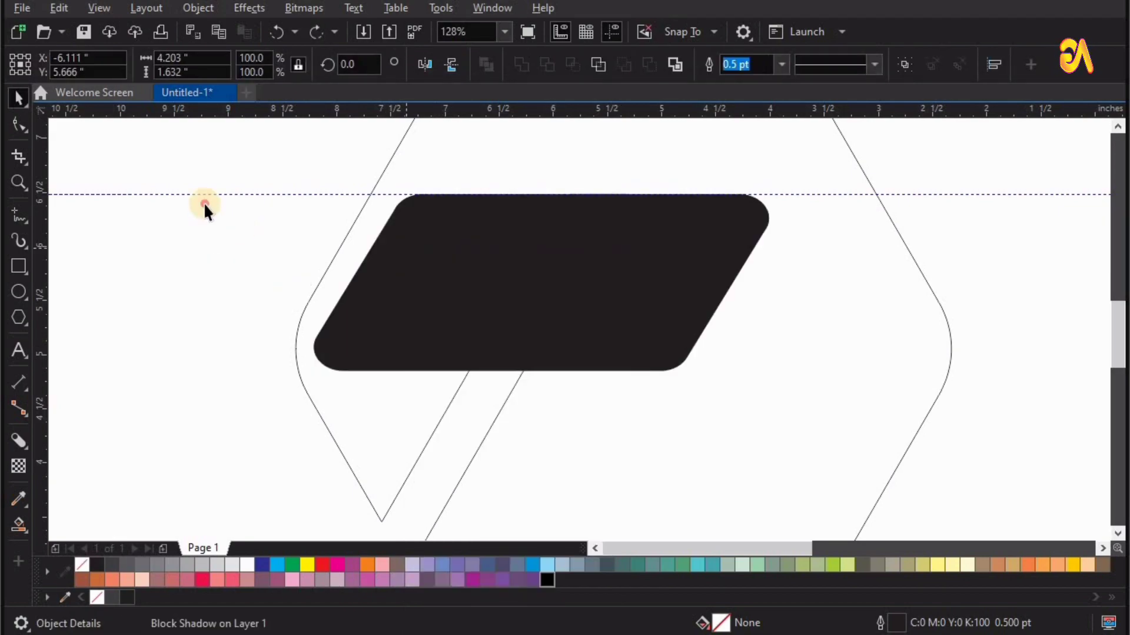
left_click(451, 194)
mouse_move(417, 215)
left_mouse_down()
mouse_move(433, 197)
mouse_move(417, 216)
left_mouse_up()
left_click(379, 307, "shift")
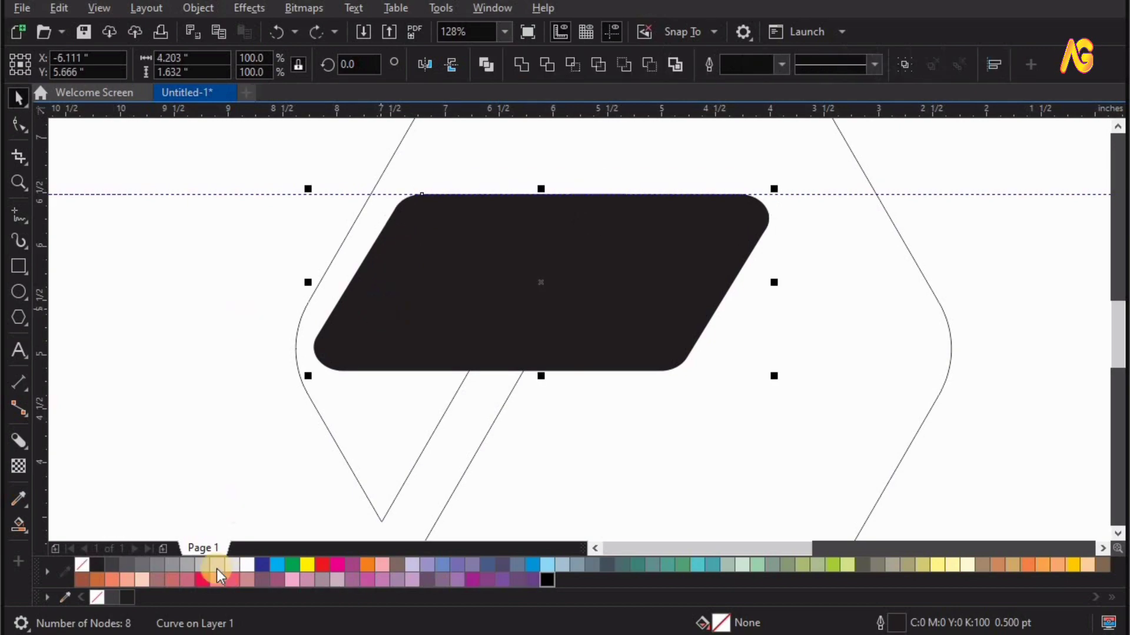
left_click(83, 564)
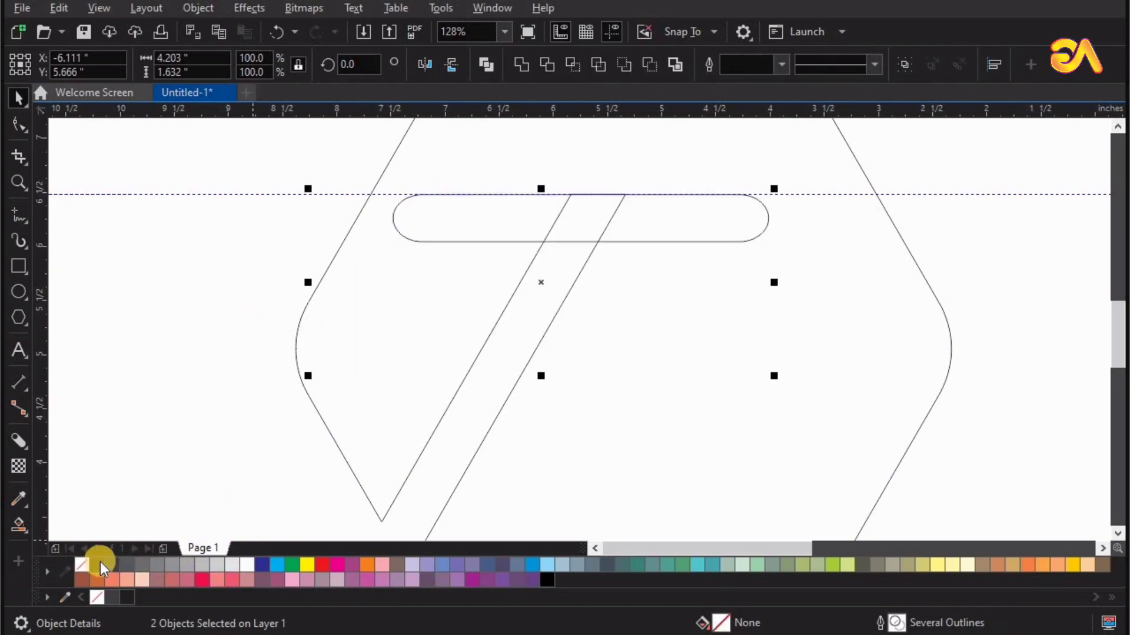
left_click(121, 320)
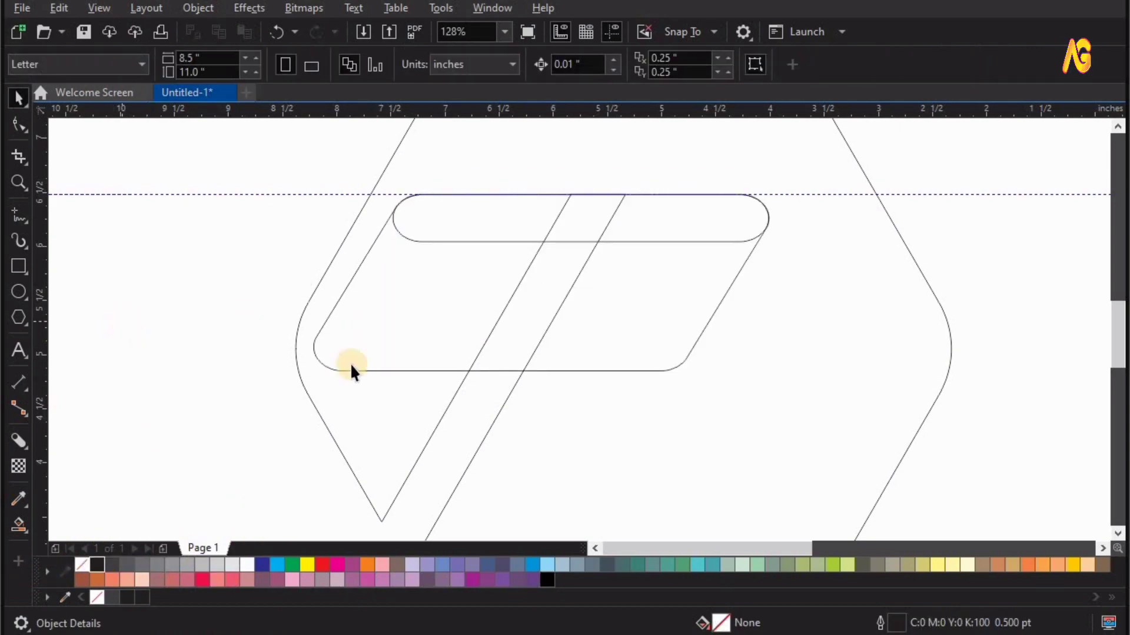
- Delete the horizontal guideline that runs along the top of the slanted slot
scroll(489, 291, "down", 2)
left_click(921, 226)
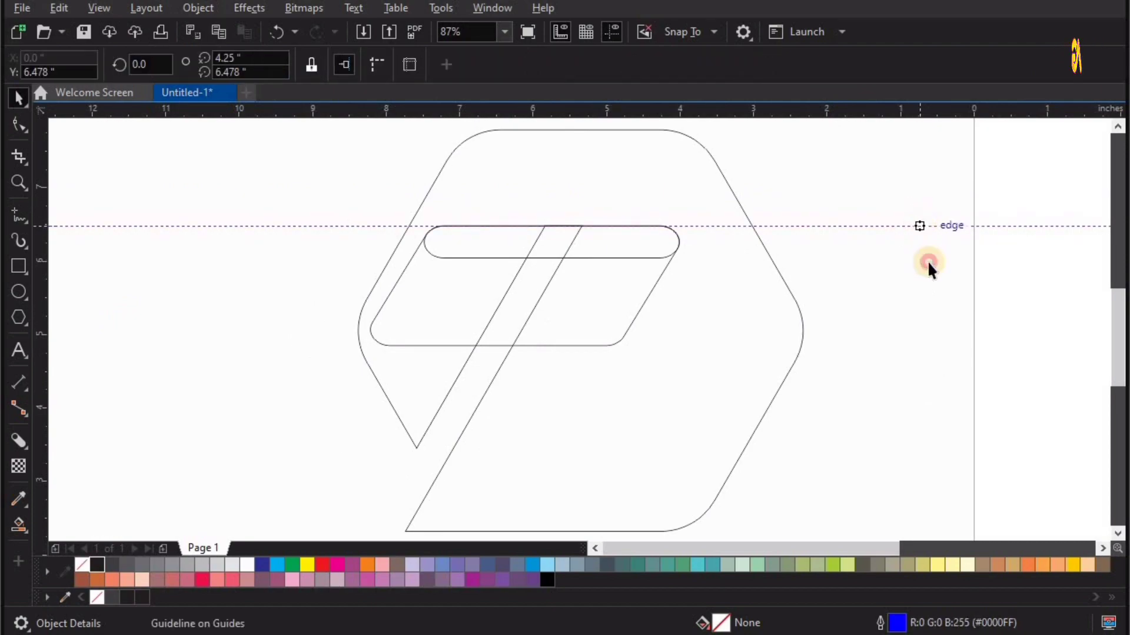
key("Delete")
- Duplicate the slanted rounded shape and place the copy lower right, against the hexagon's right corner
left_click_drag(589, 300, 663, 408)
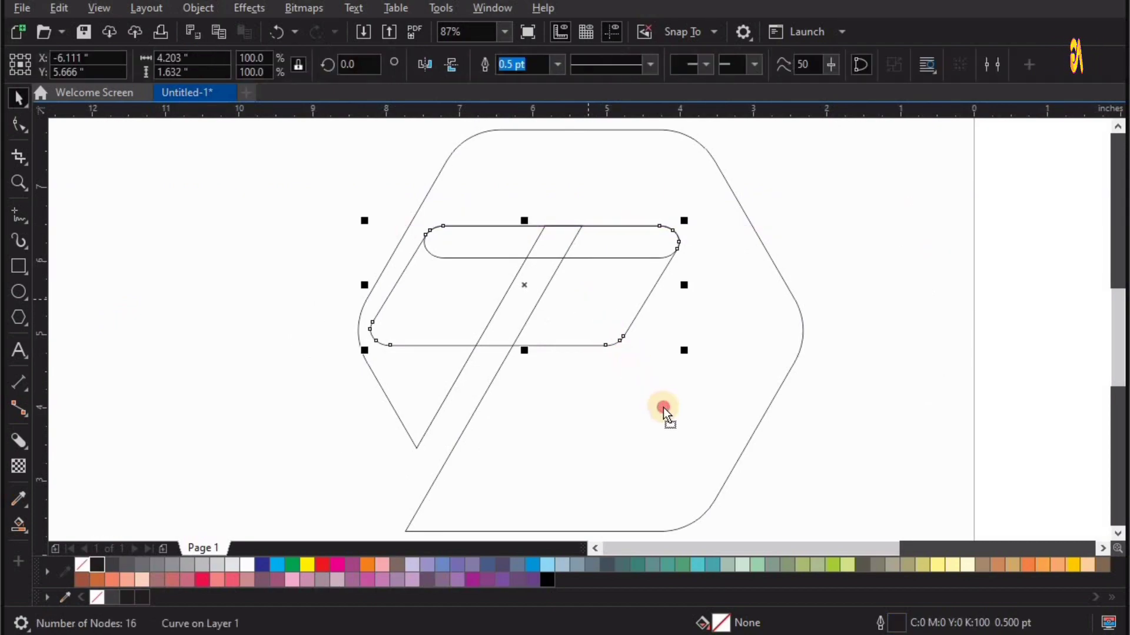
left_click(661, 31)
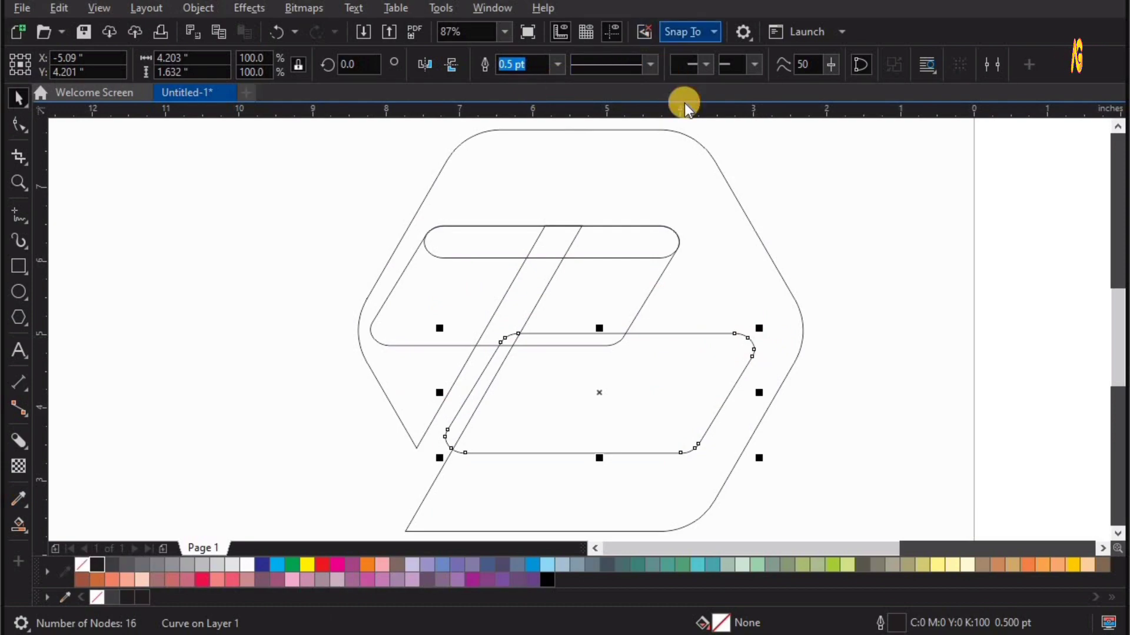
left_click(753, 392)
left_click_drag(793, 344, 804, 337)
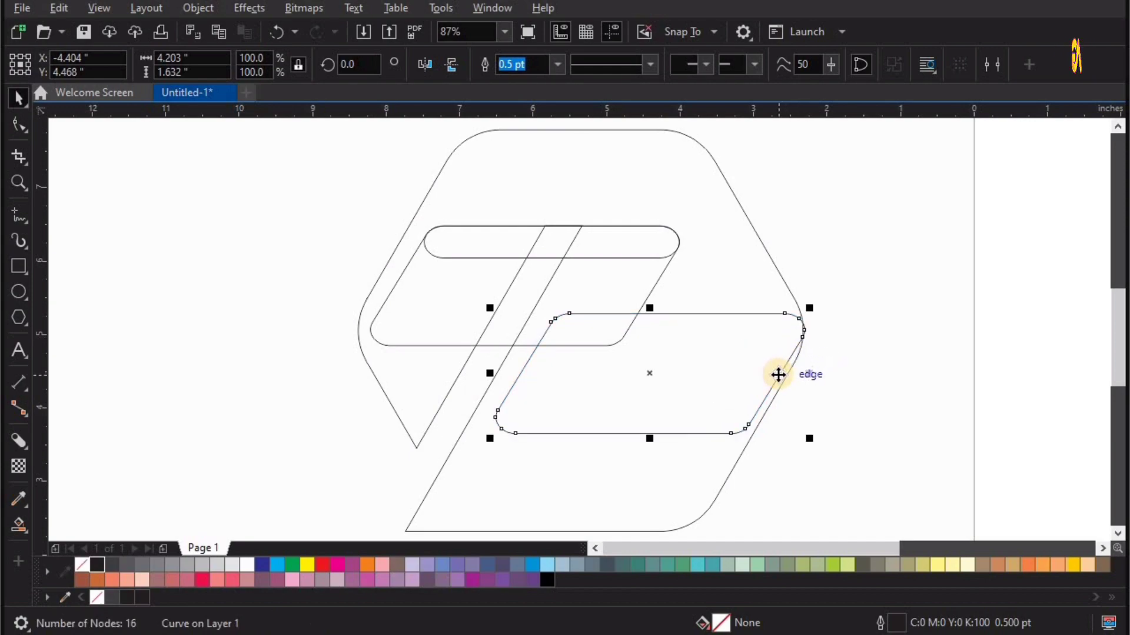
- Duplicate the rounded bar and align the copy's top edge with the bottom edge of the upper slanted shape, shifted slightly left
left_click(573, 247)
left_click(553, 243)
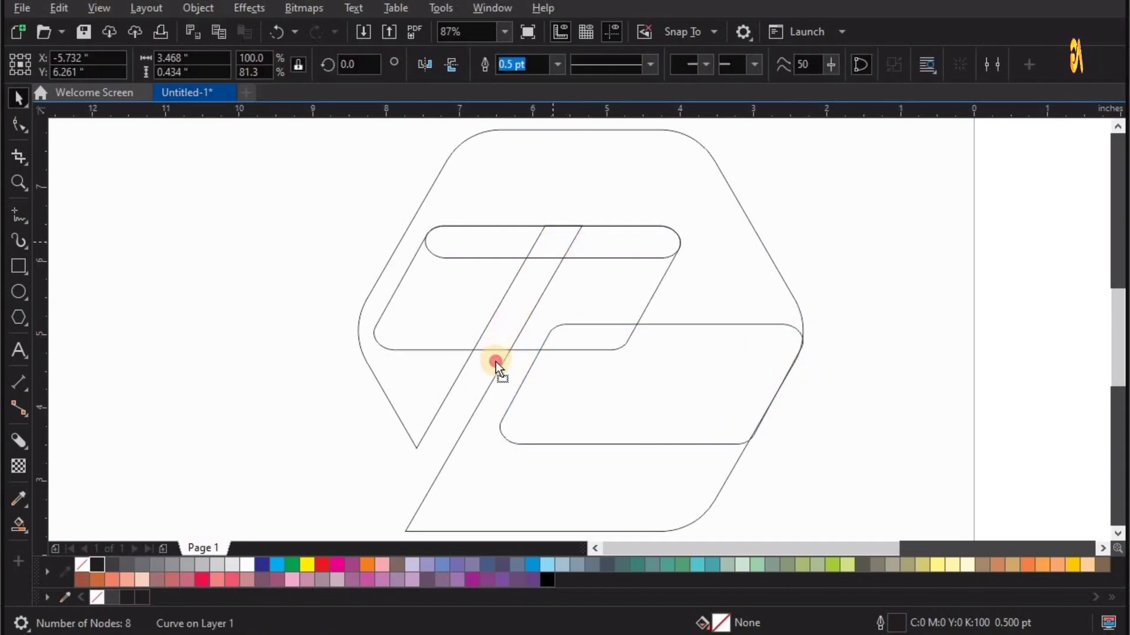
left_click_drag(495, 361, 493, 368)
right_click(493, 368)
key("z")
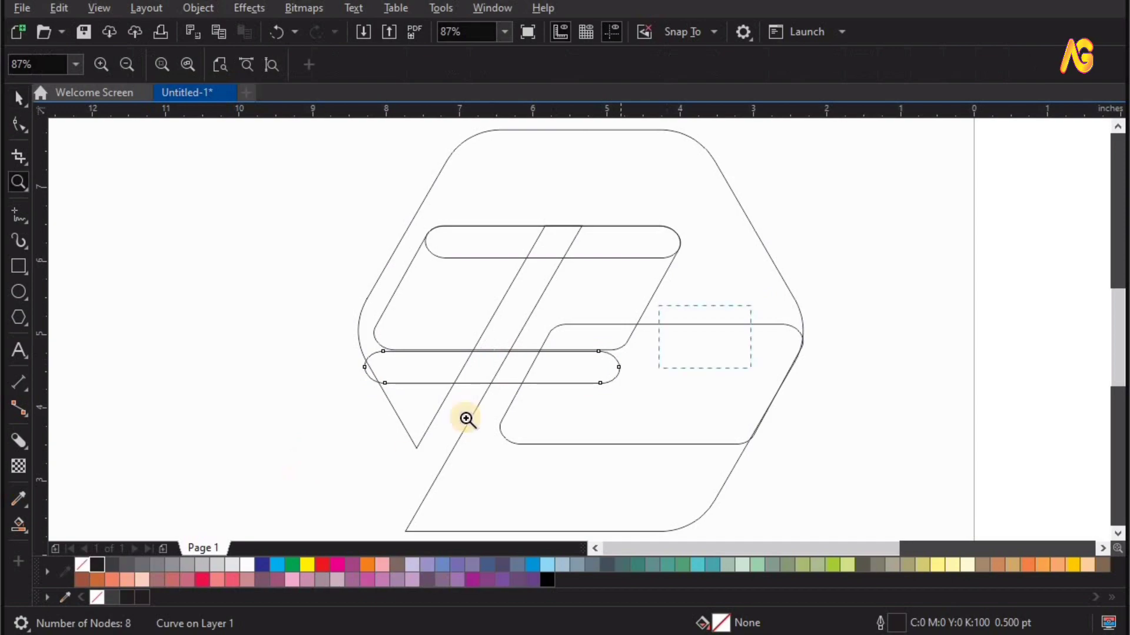
scroll(467, 419, "up", 2)
key("space")
left_click_drag(489, 250, 484, 247)
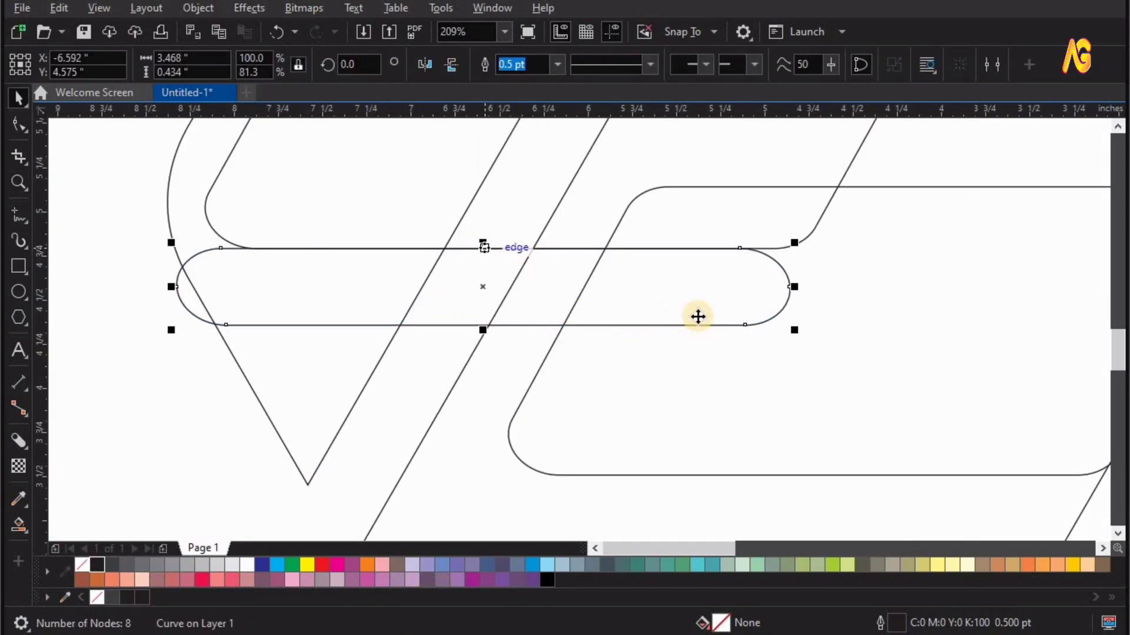
left_click_drag(620, 298, 621, 297)
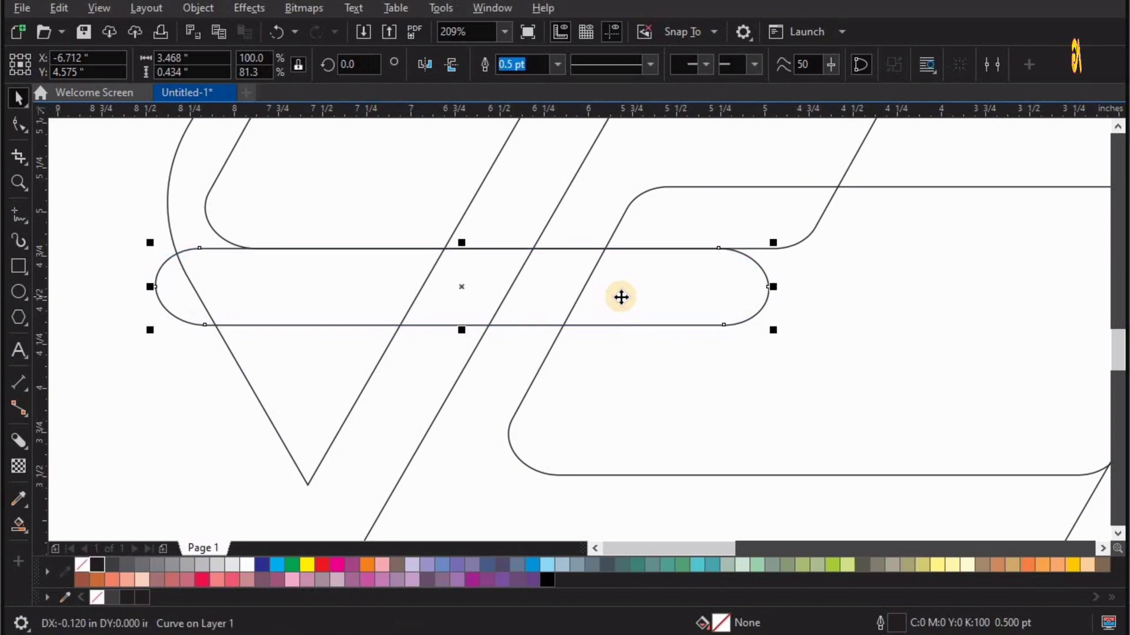
key("F4")
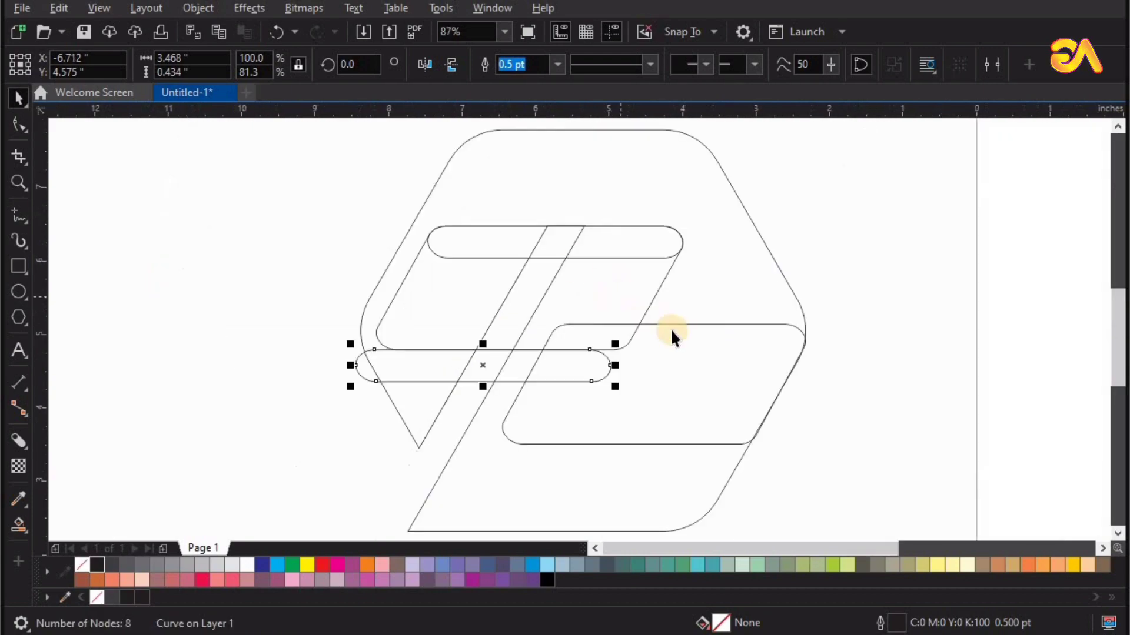
- Draw a straight line about 2.60 by 4.49 inches across the hexagon's right half, parallel to the slot, and delete any stray stroke
left_click(16, 216)
left_click_drag(818, 171, 650, 400)
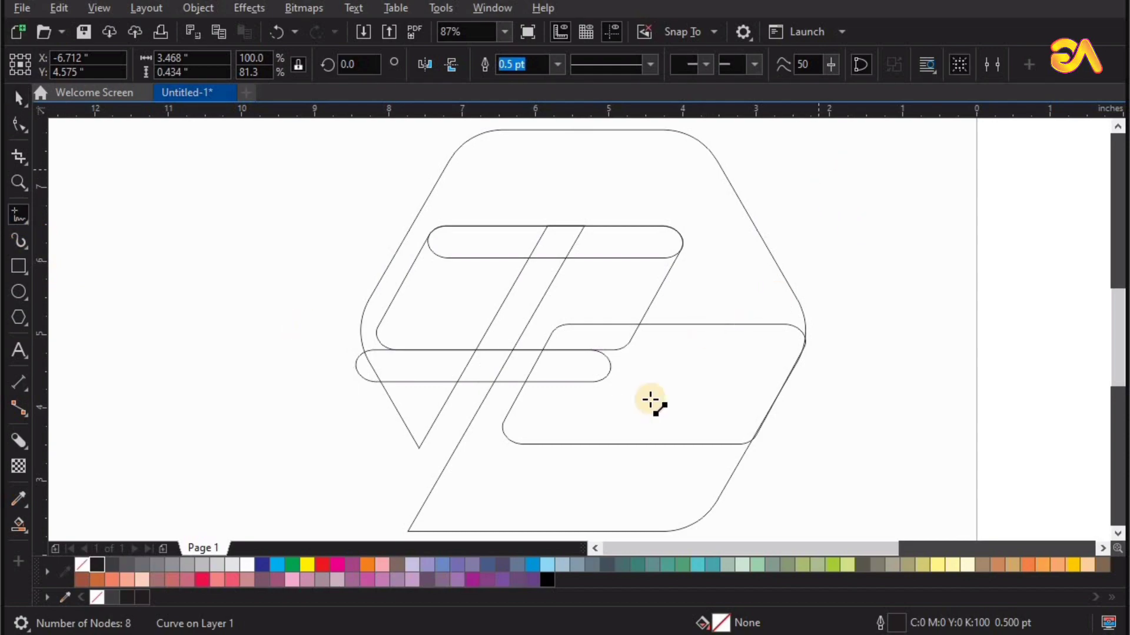
left_click_drag(628, 489, 629, 499)
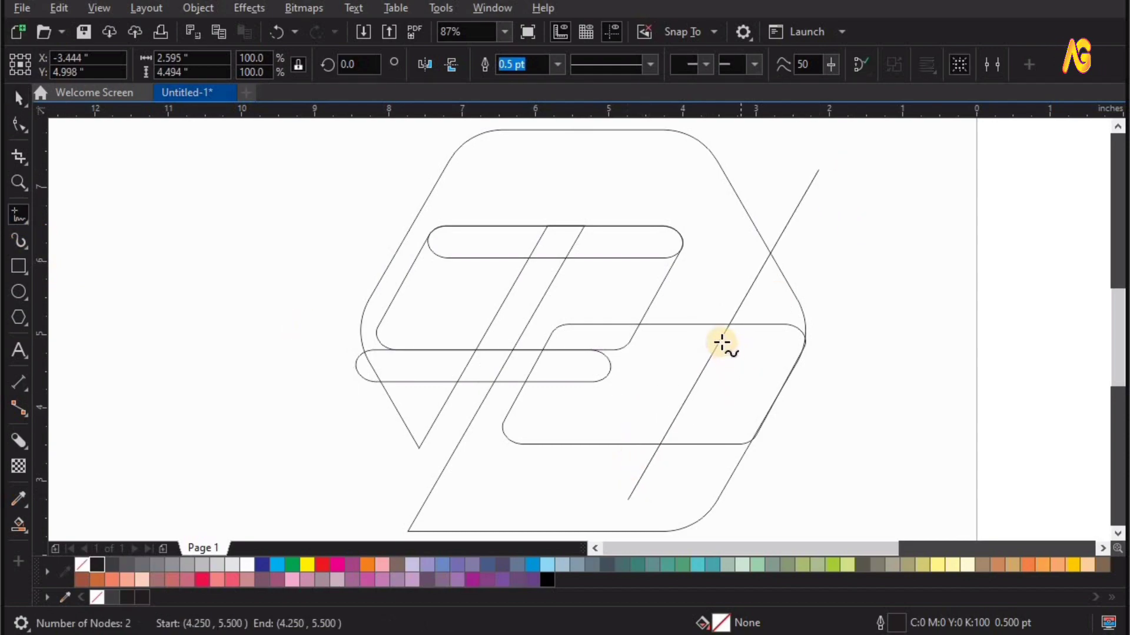
left_click_drag(674, 331, 664, 330)
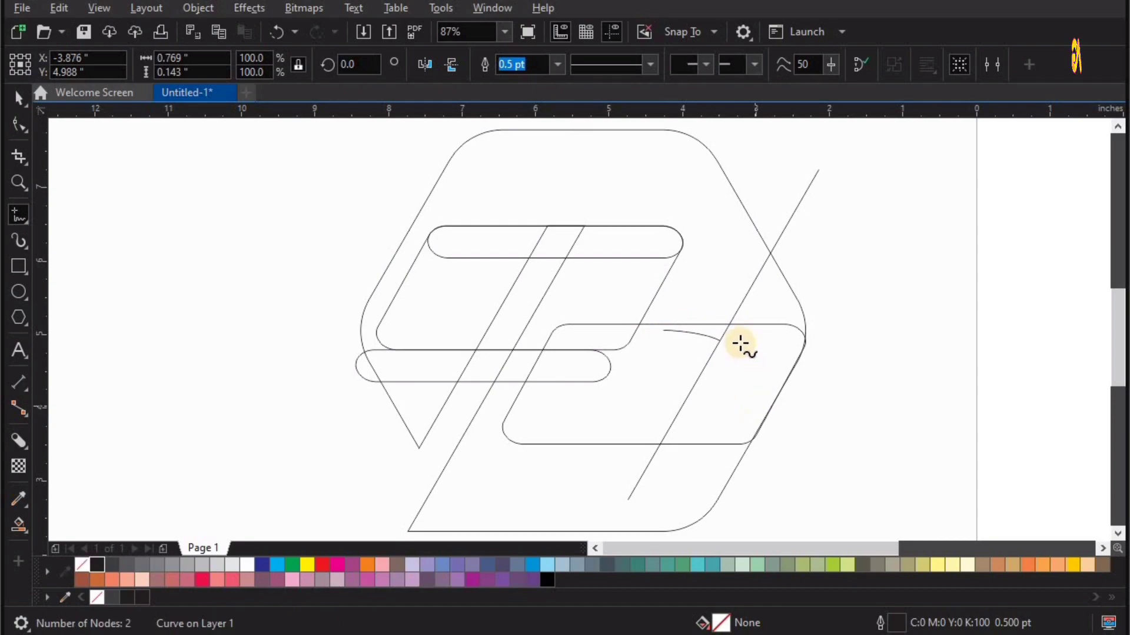
key("Delete")
key("space")
- Move the slanted line against the upper slanted shape's right edge and lengthen it to about 4.59 by 7.96 inches
left_click(725, 333)
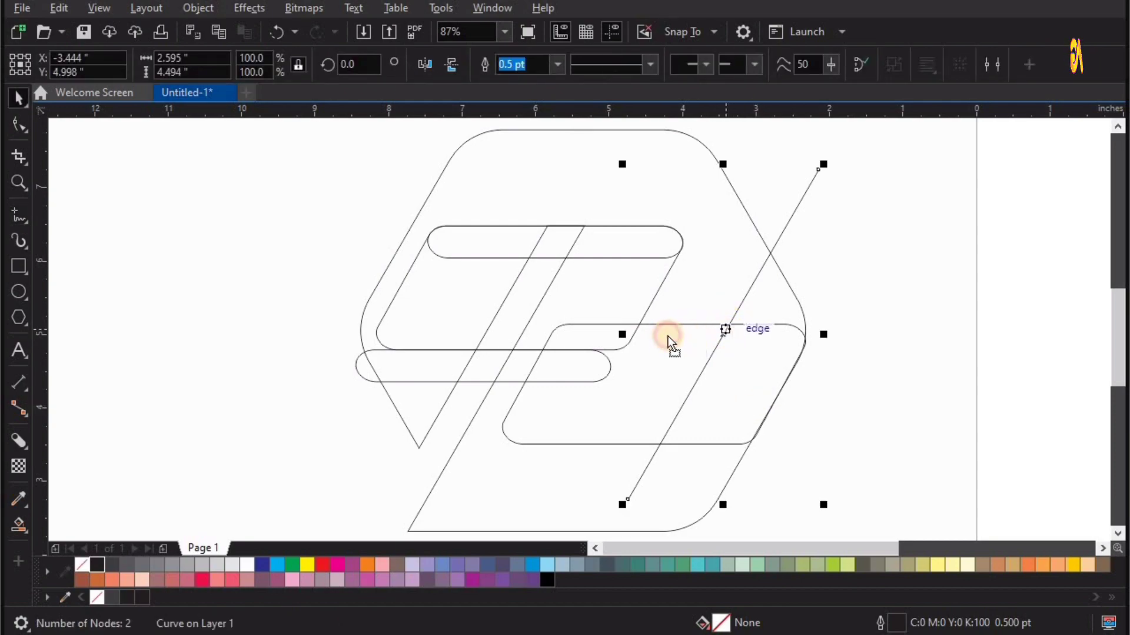
left_click_drag(668, 337, 641, 324)
key("z")
left_click_drag(512, 416, 900, 61)
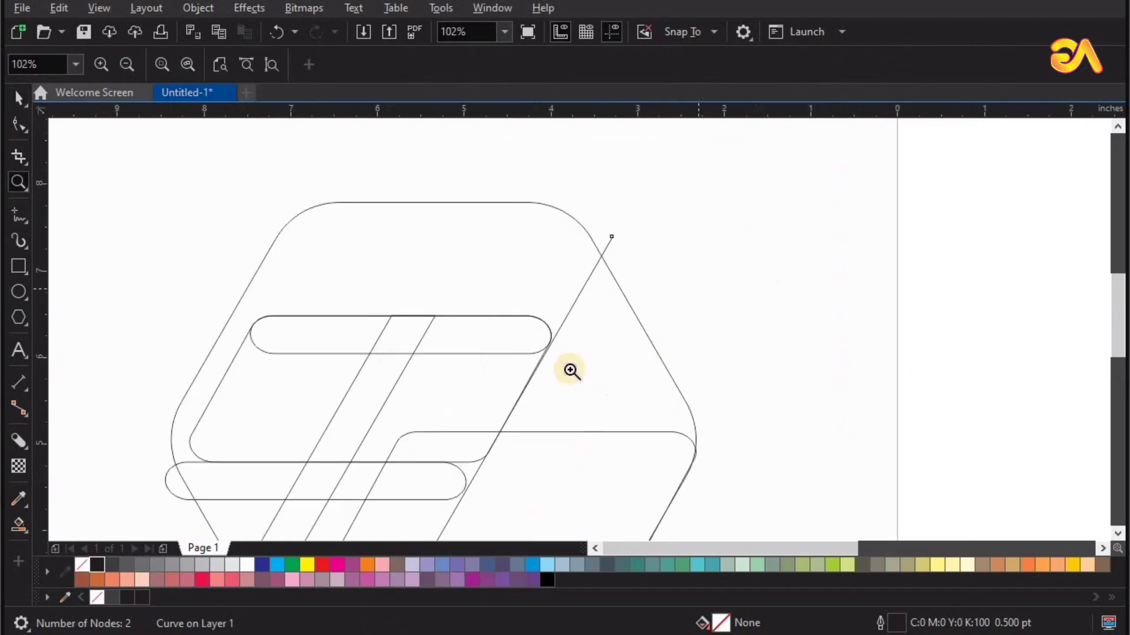
key("space")
key("z")
left_click_drag(481, 323, 619, 395)
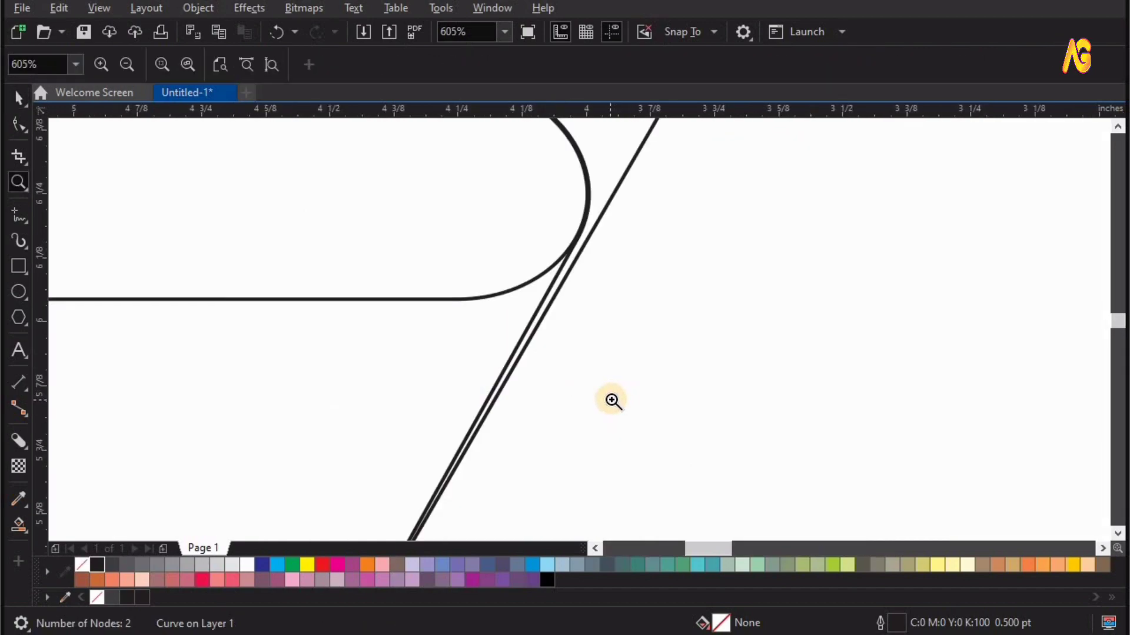
key("F4")
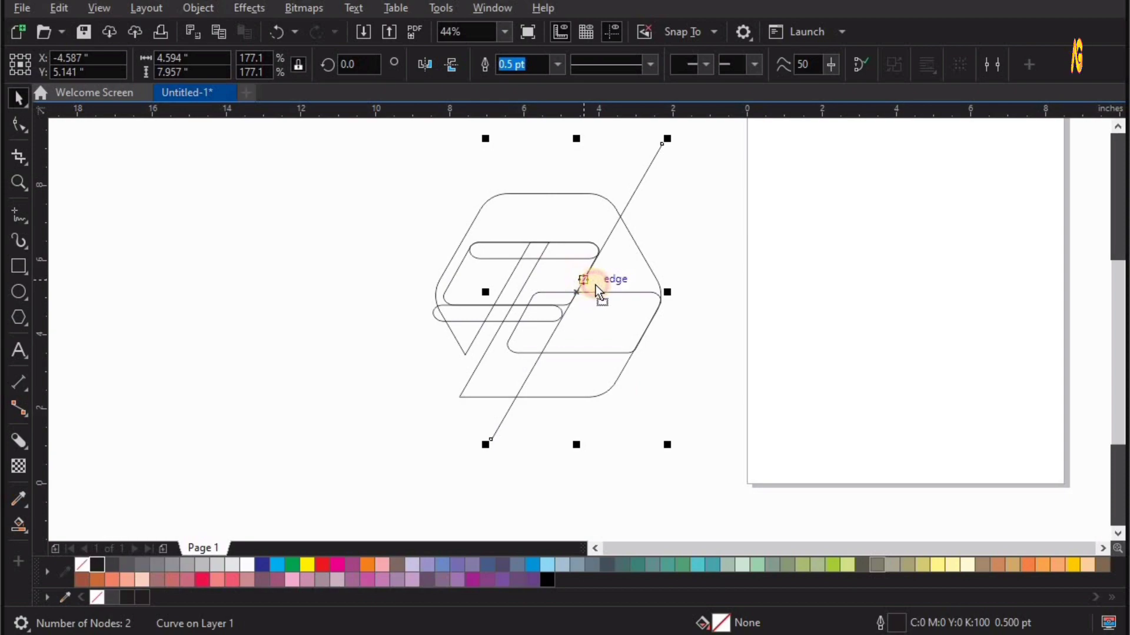
- Duplicate the long slanted line about 0.98 inches horizontally to the right
left_click_drag(595, 285, 620, 304)
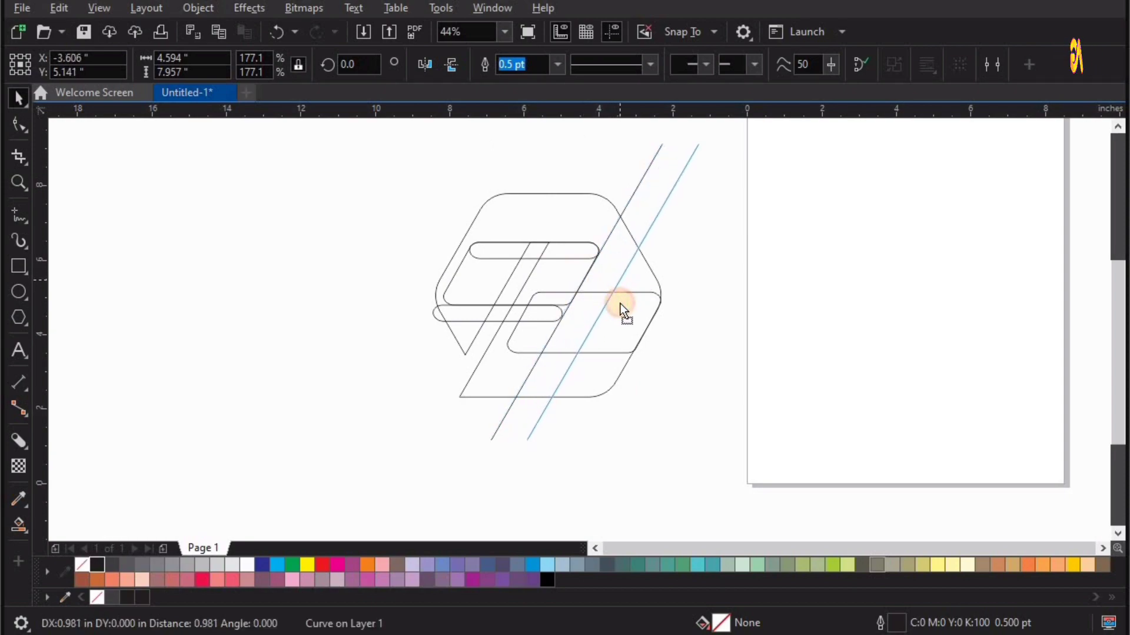
key("z")
left_click_drag(803, 440, 804, 440)
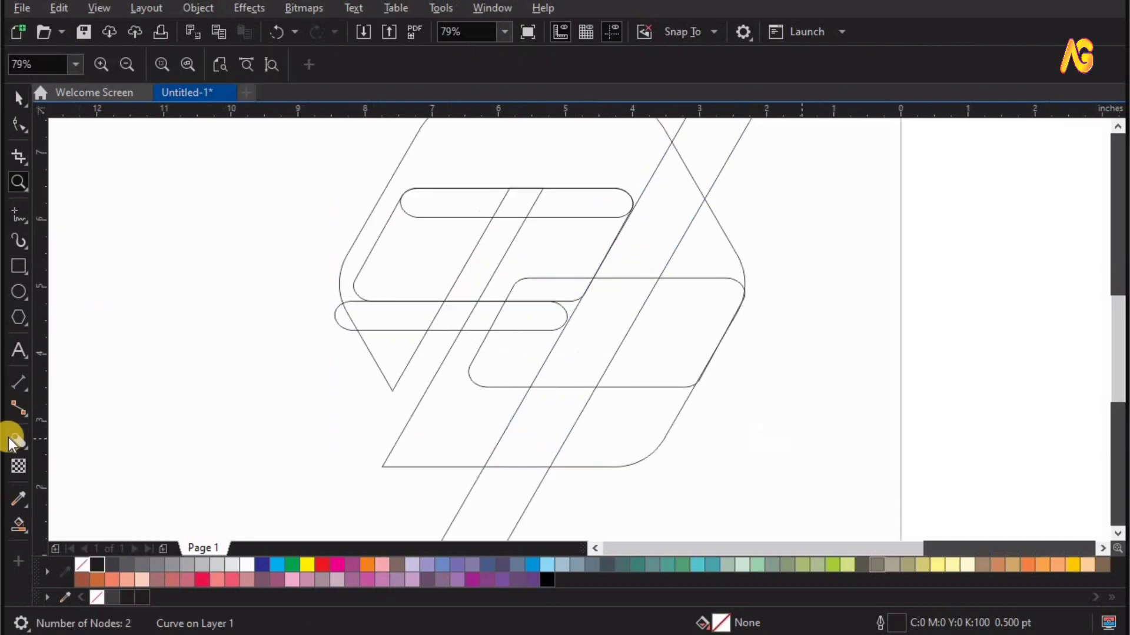
- Smart-fill the upper band between the slot and the slanted line in 90% black, undoing the fill that spills below the bar
key("space")
key("space")
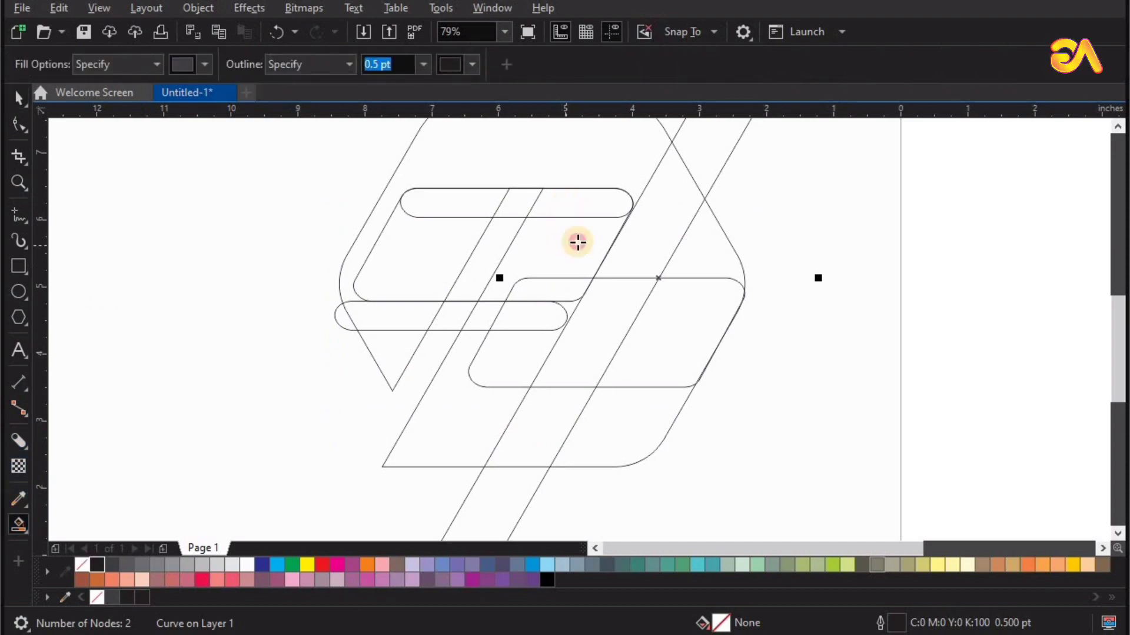
left_click(575, 253)
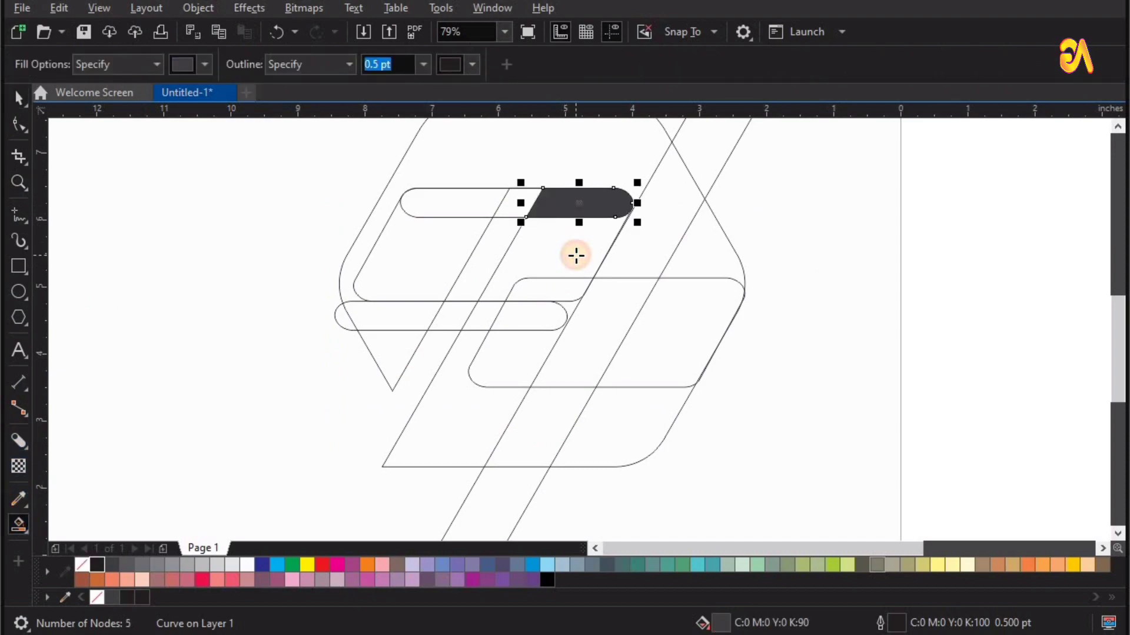
left_click(571, 293)
left_click(571, 309)
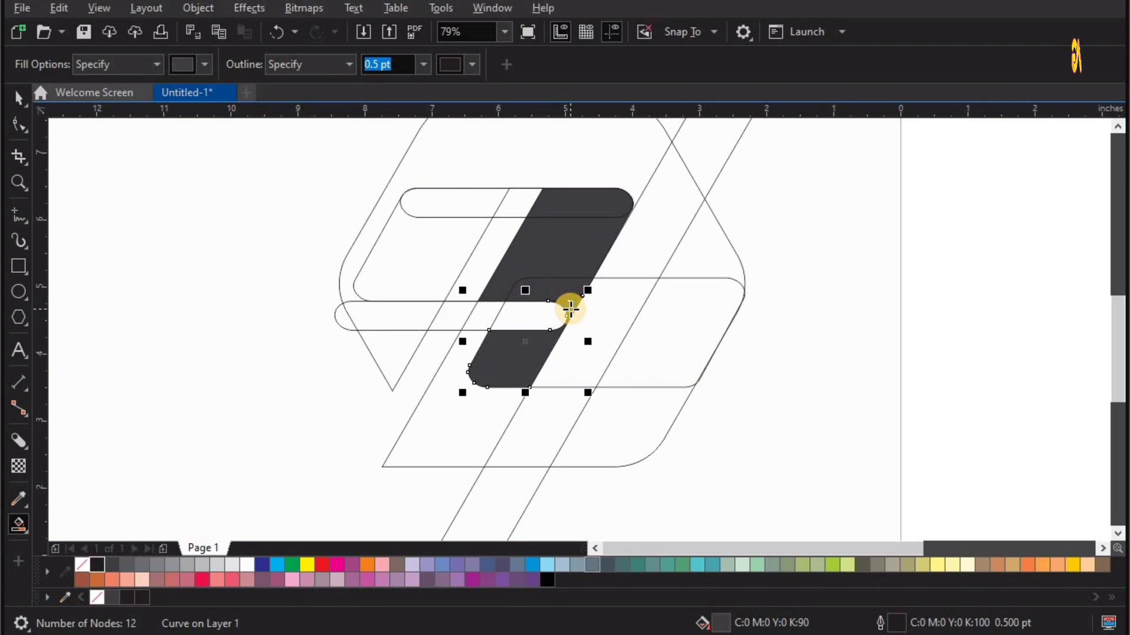
key("ctrl+z")
- Move the nodes of the lower bar's rounded right end slightly outward so the curve touches the slanted line
key("z")
left_click_drag(478, 288, 653, 356)
key("F10")
left_click(555, 324)
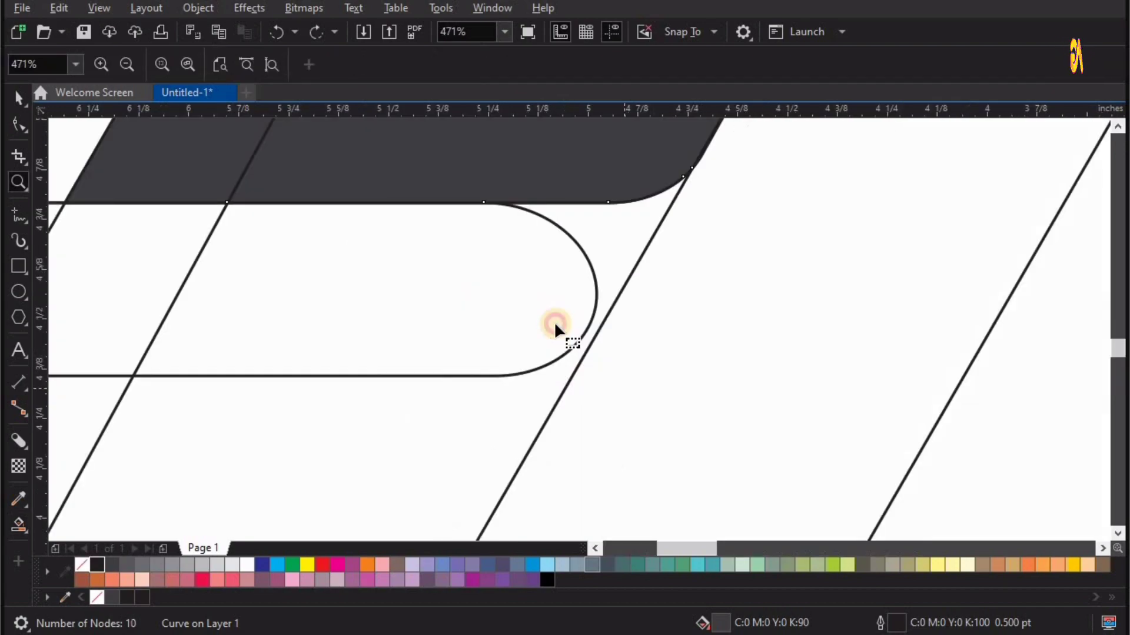
left_click_drag(451, 177, 563, 354)
left_click_drag(633, 450, 632, 450)
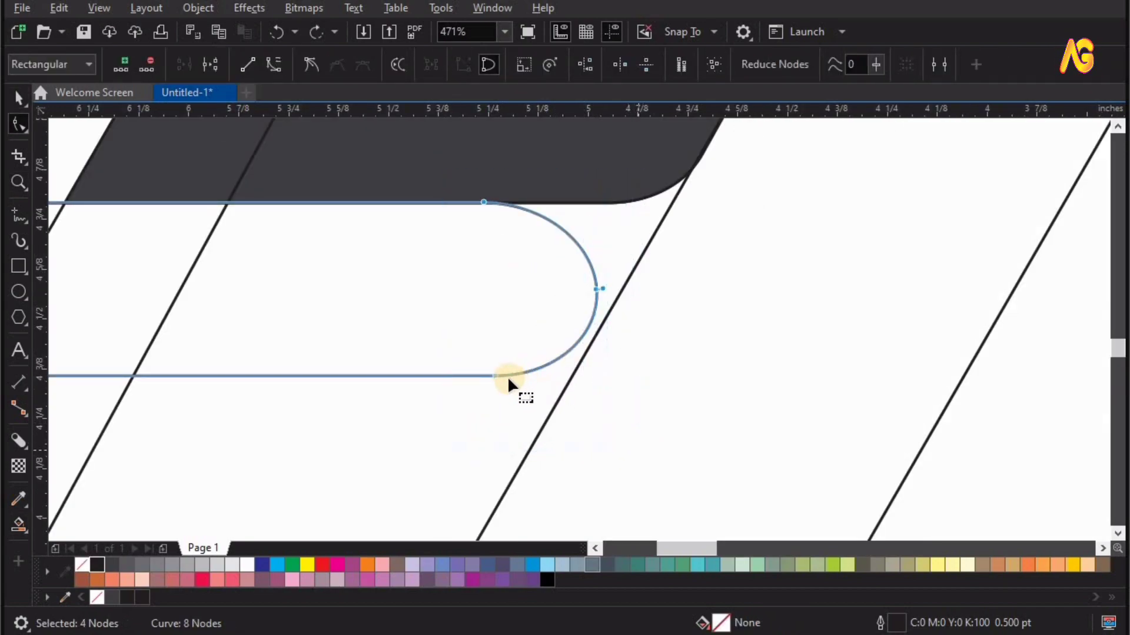
left_click_drag(499, 376, 502, 375)
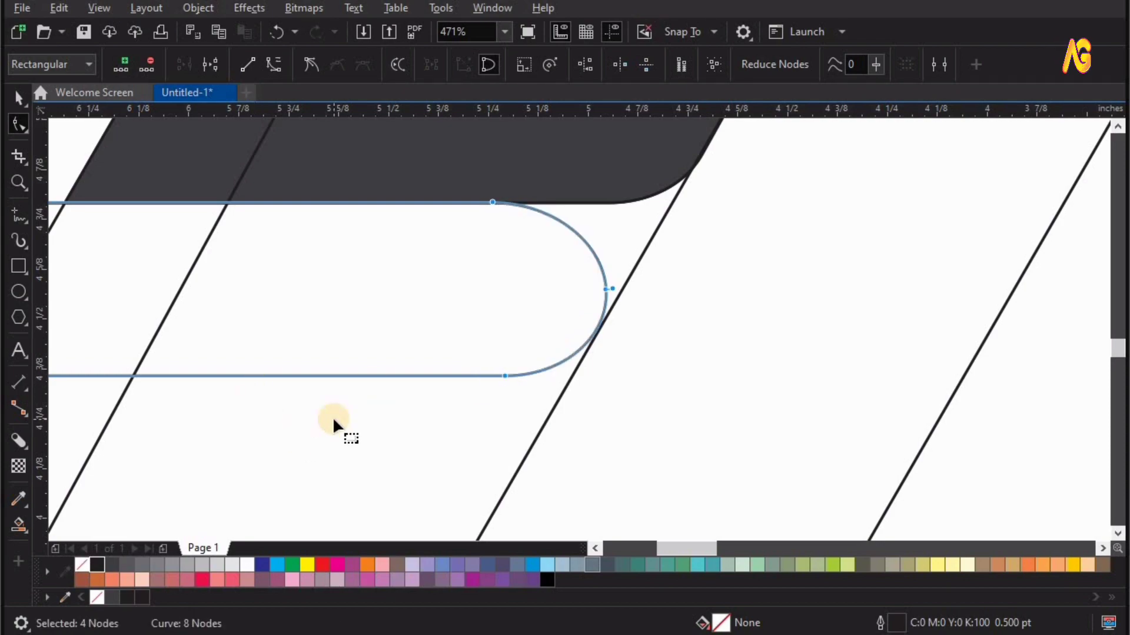
- Smart-fill the small corner between the lower bar's rounded end and the slanted line in 90% black
key("s")
left_click(625, 237)
key("F4")
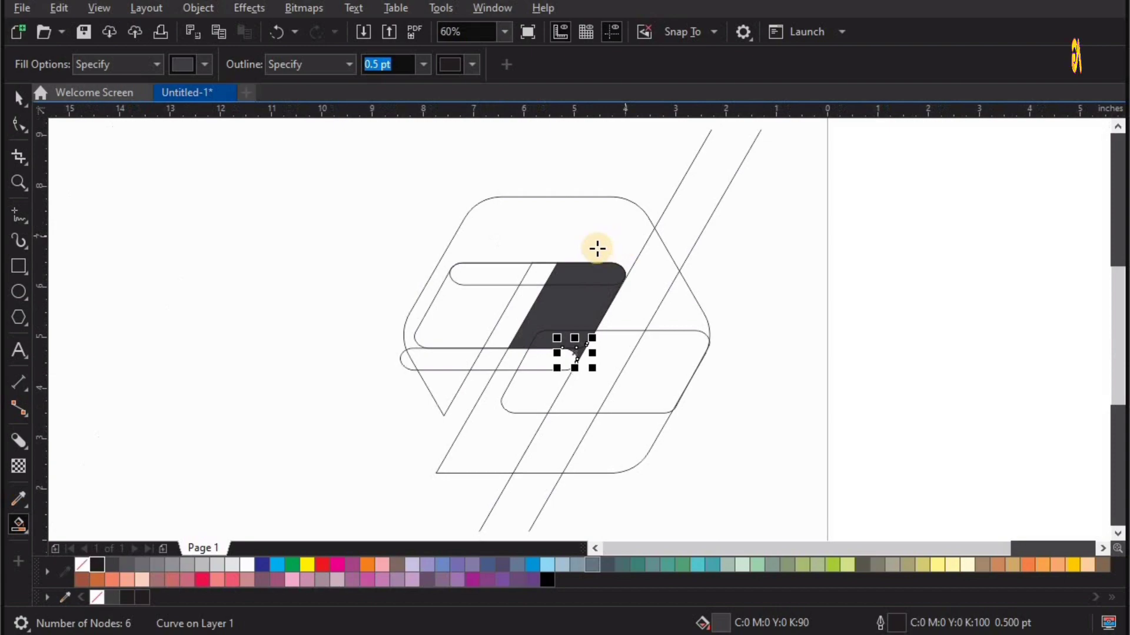
- Select the four dark filled pieces of the upper band and weld them into one shape
key("F2")
left_click_drag(503, 240, 749, 467)
key("space")
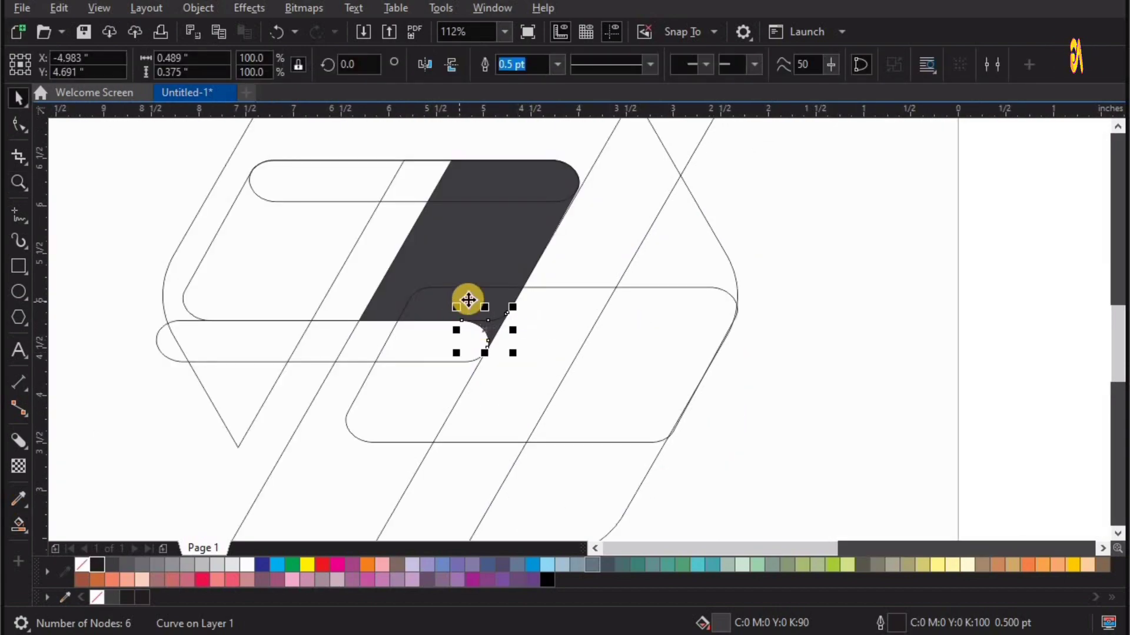
left_click(469, 300, "shift")
left_click(485, 251, "shift")
left_click(521, 182, "shift")
left_click_drag(459, 179, 392, 162)
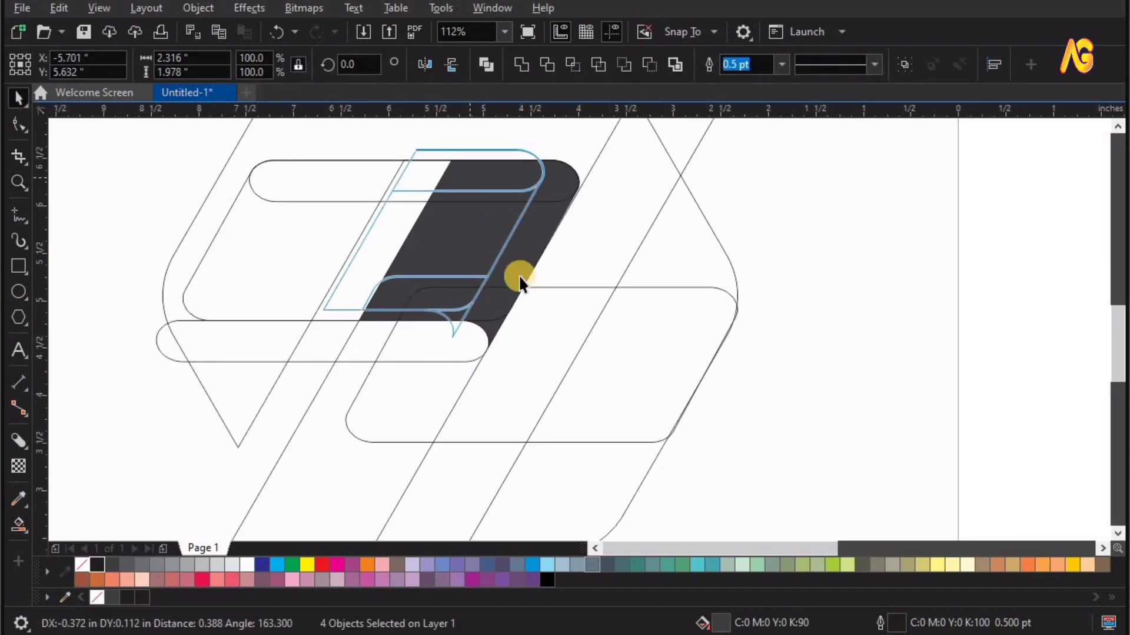
key("ctrl+z")
left_click(526, 67)
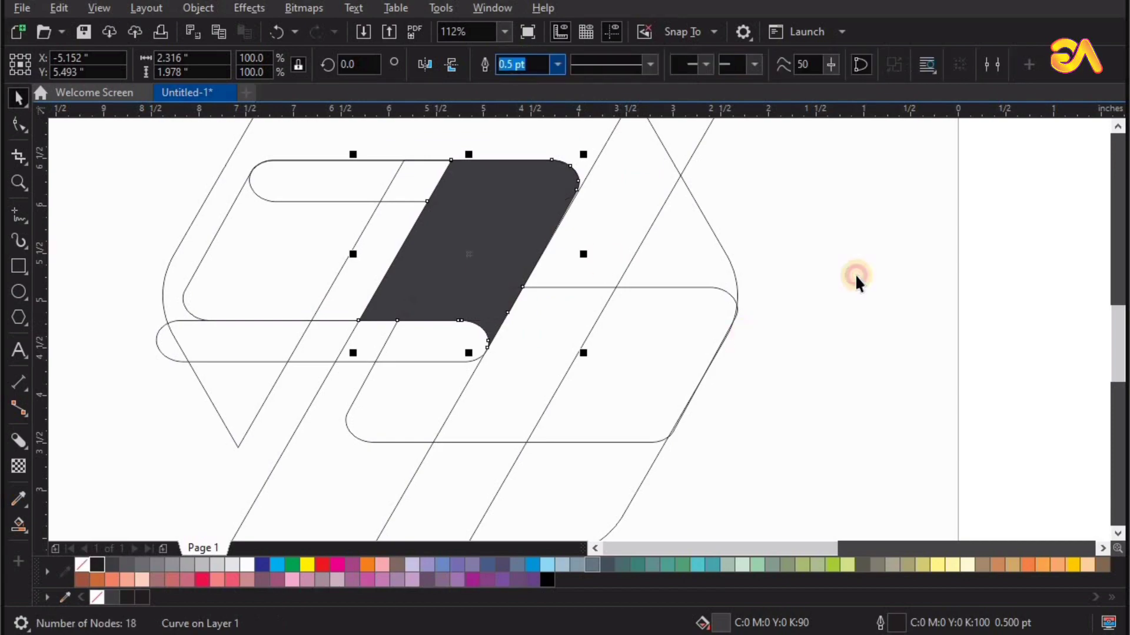
left_click(855, 274)
- Smart-fill the rounded right end of the lower bar, below the dark upper band, in 90% black
key("F3")
left_click(20, 521)
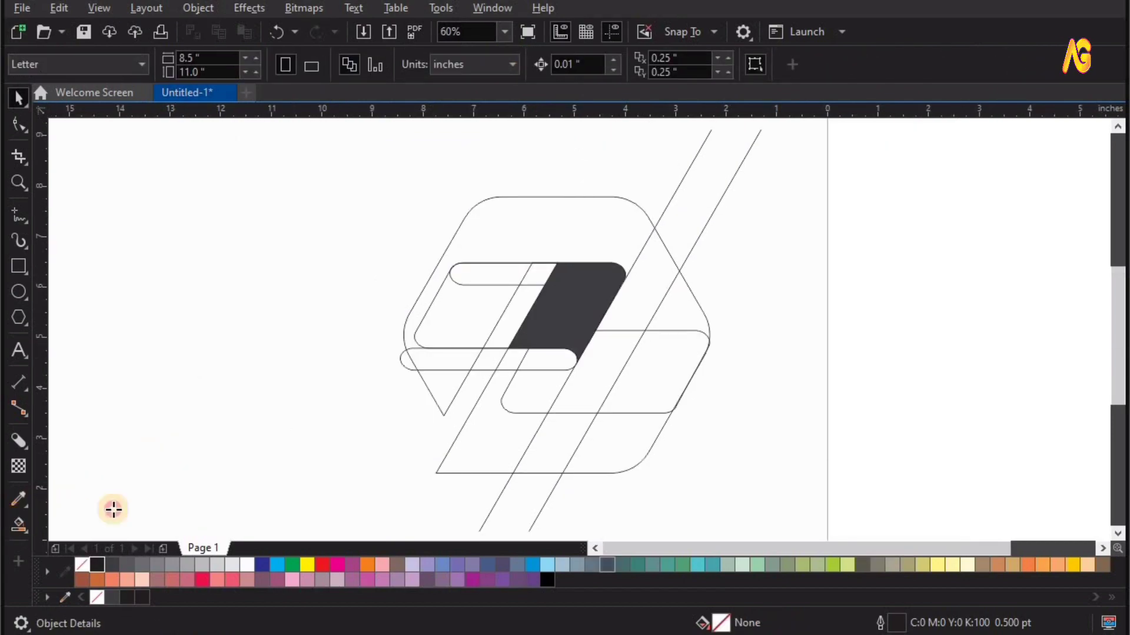
left_click(538, 361)
key("space")
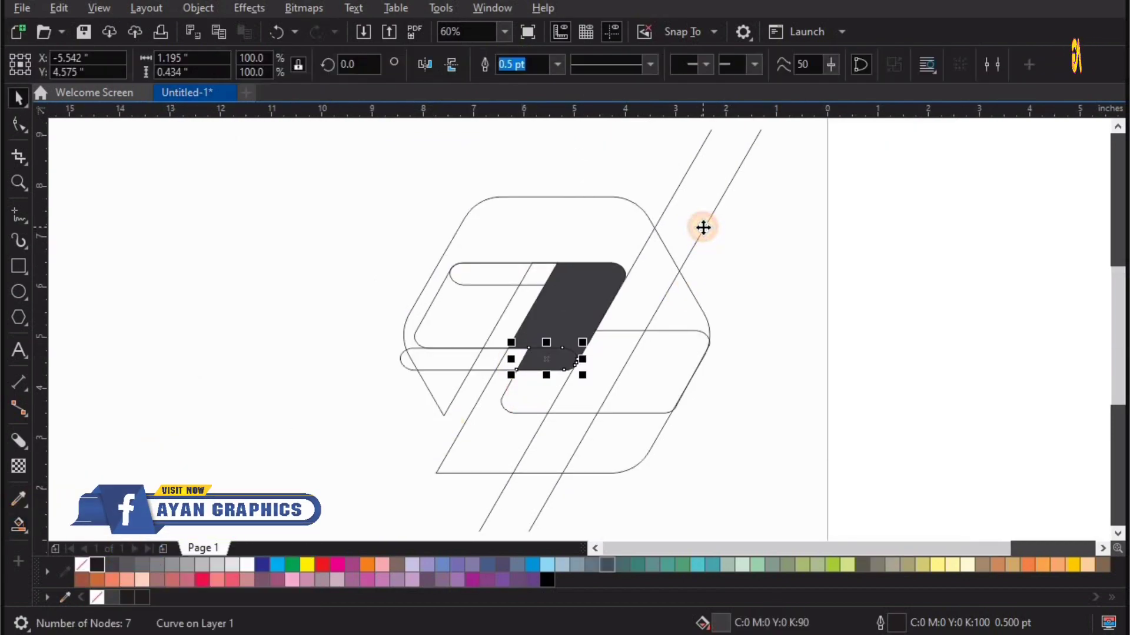
- Rotate a copy of the outer slanted line to horizontal and smart-fill the lower shape's regions left of that slanted line in 90% black
double_click(703, 228)
left_click_drag(773, 122, 803, 341)
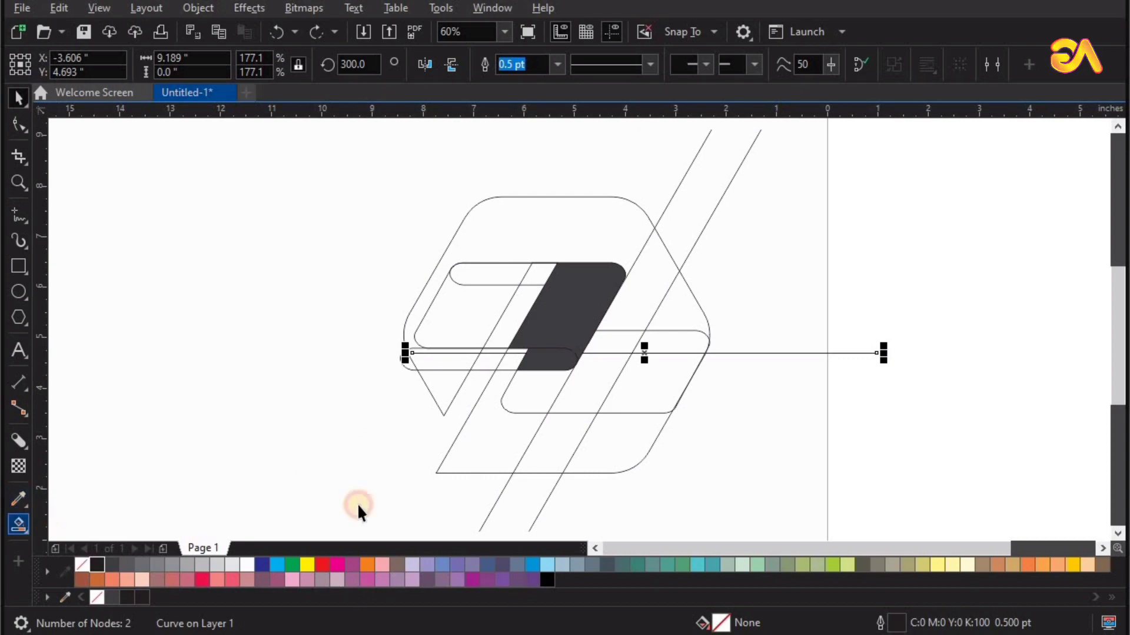
left_click(17, 525)
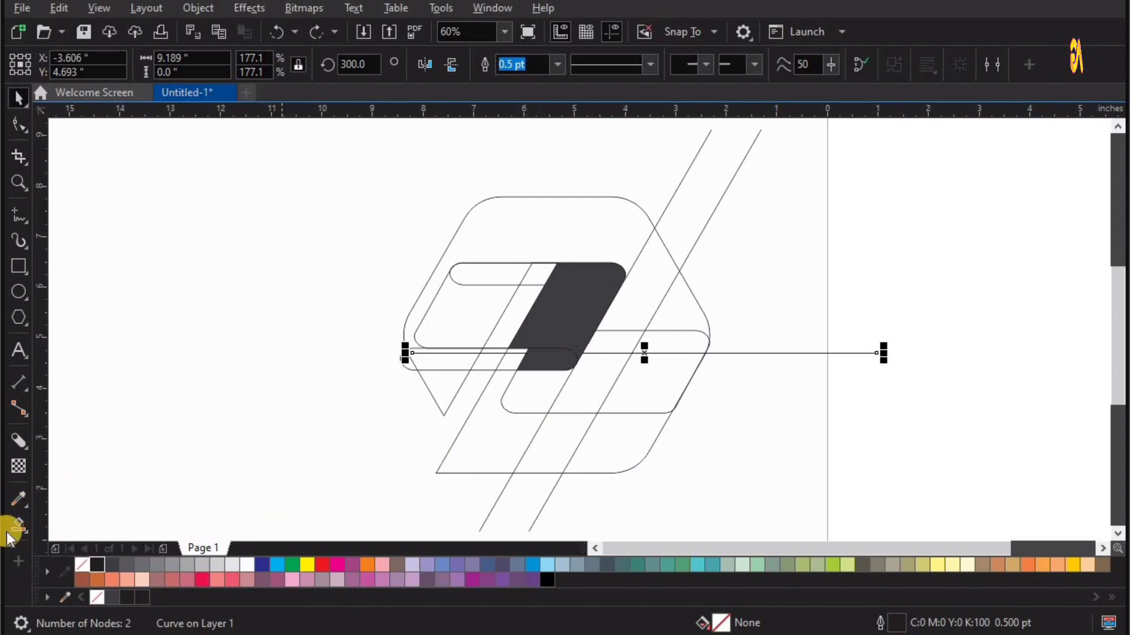
left_click(553, 392)
left_click(603, 358)
left_click(606, 341)
- Select the three dark filled pieces of the lower band and weld them into one shape
key("z")
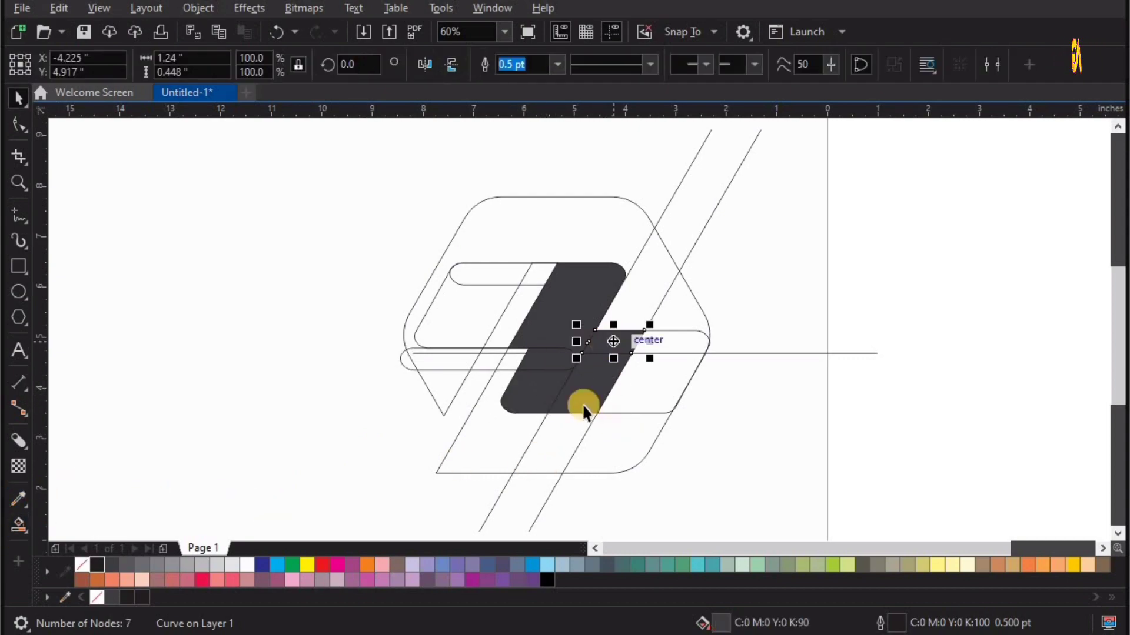
left_click_drag(433, 287, 718, 457)
key("space")
left_click(651, 323)
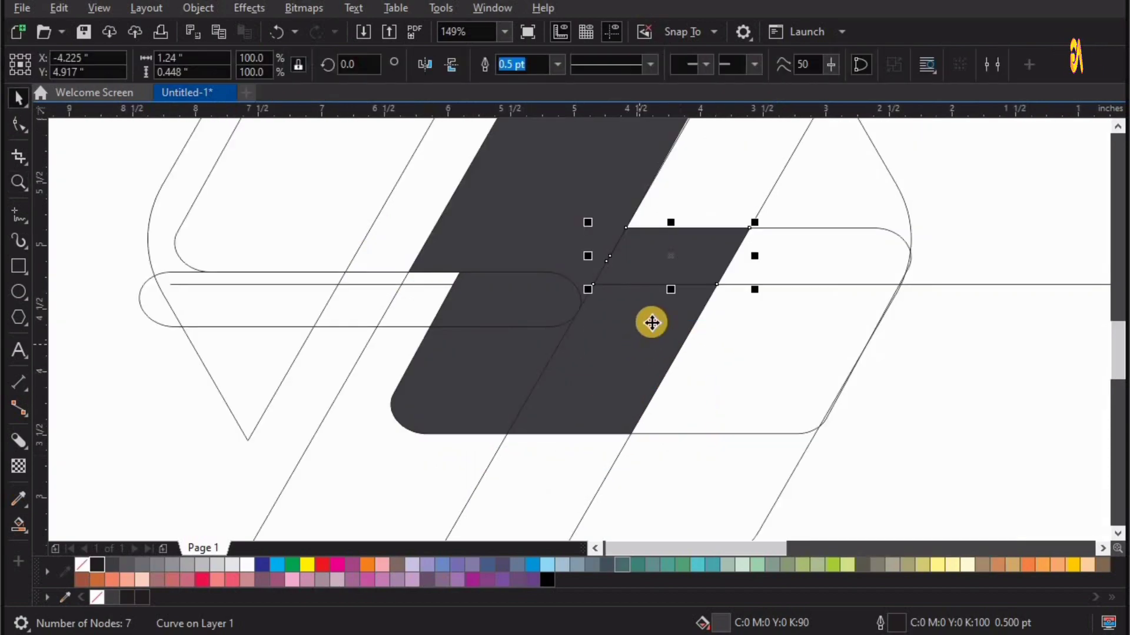
left_click(497, 399, "shift")
left_click(404, 424, "shift")
left_click_drag(688, 251, 583, 293)
key("ctrl+z")
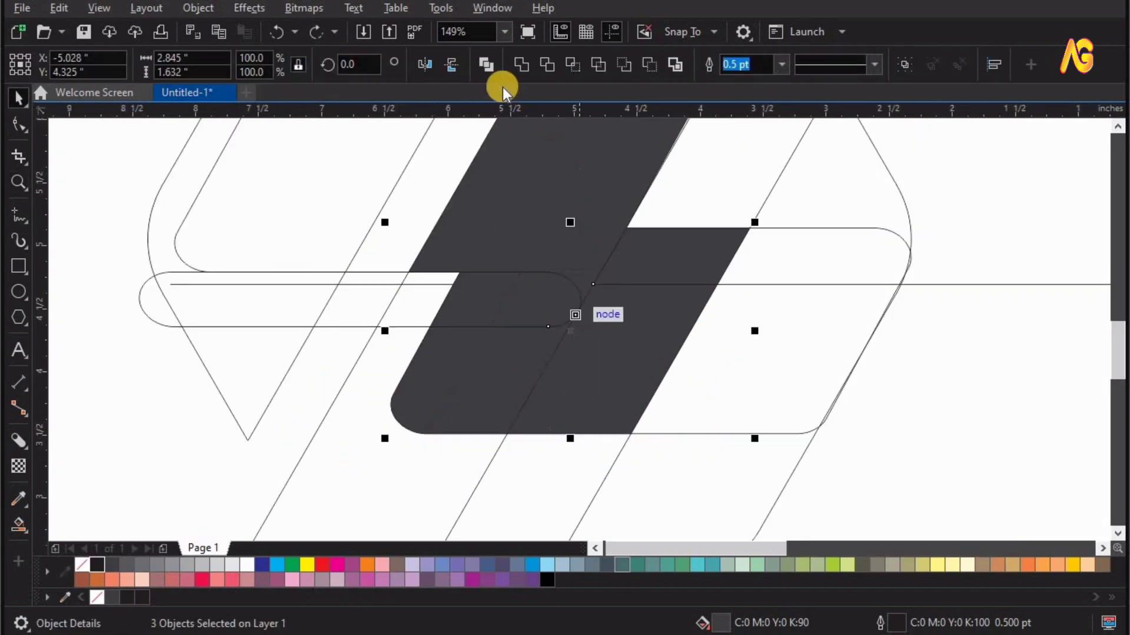
left_click(518, 66)
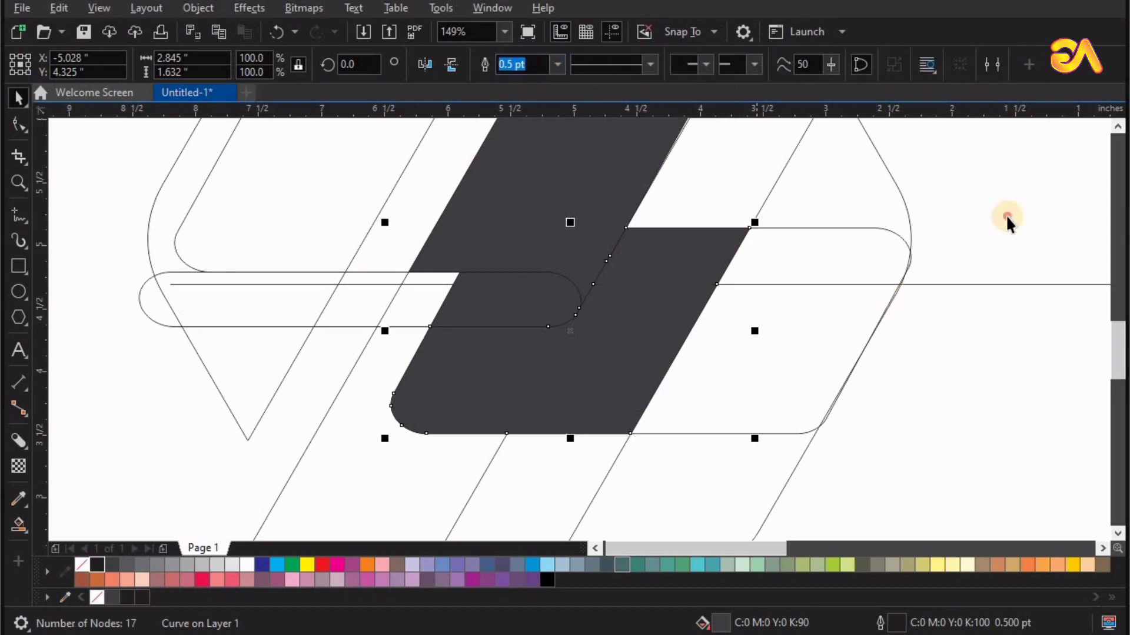
- Delete the horizontal construction line and the two long slanted lines
left_click(800, 360)
scroll(737, 356, "down", 3)
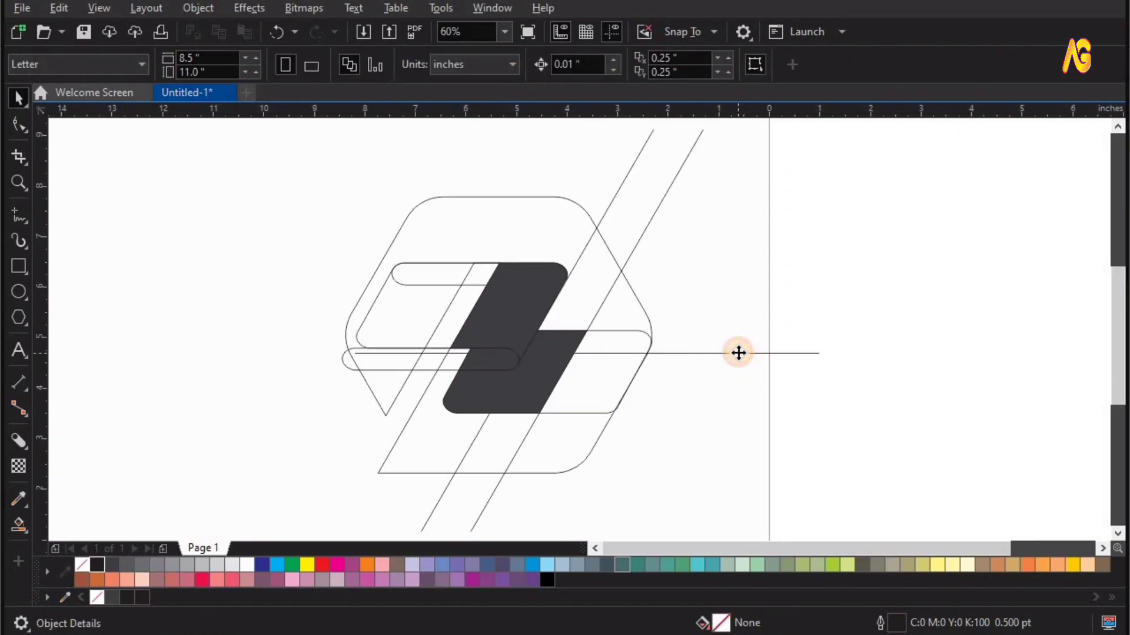
left_click(738, 353)
key("Delete")
left_click(637, 235)
key("Delete")
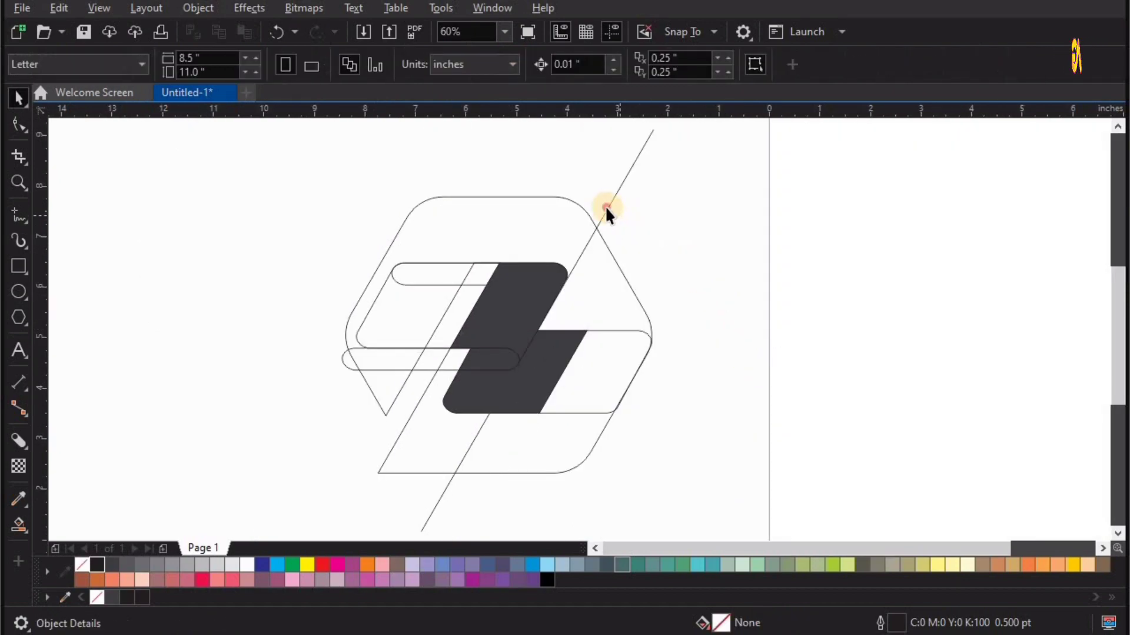
left_click(605, 206)
key("Delete")
- Delete the leftover outlines of the two bars and the two slanted rounded shapes, keeping the dark pieces and the hexagon
left_click(359, 358)
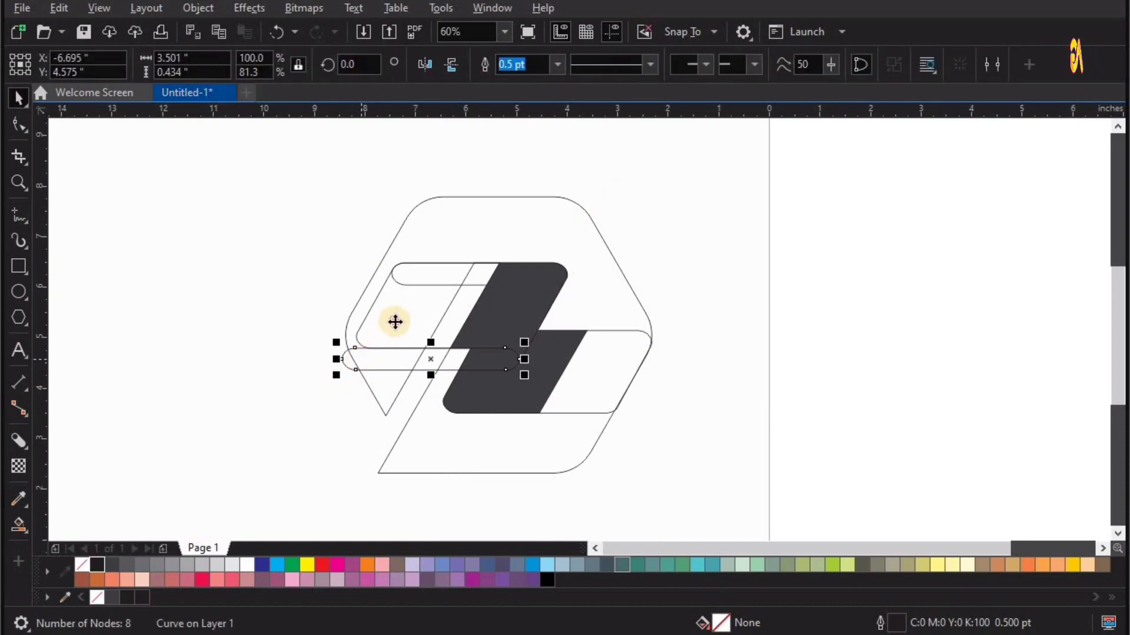
key("Delete")
left_click(422, 298)
key("Delete")
left_click(430, 278)
key("Delete")
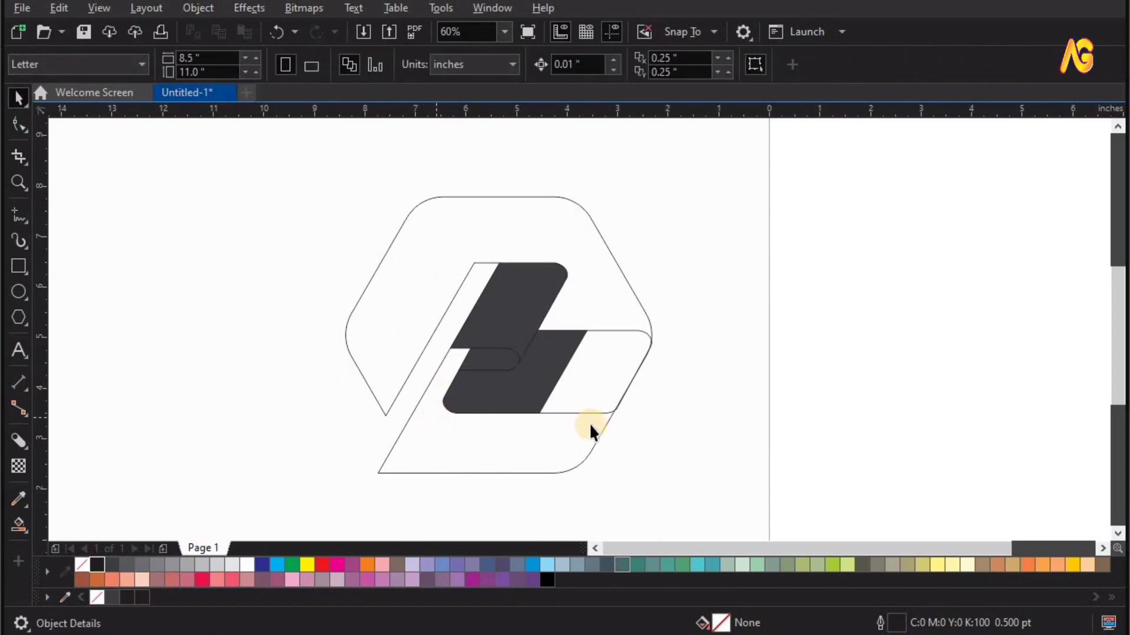
left_click_drag(595, 389, 752, 378)
key("Delete")
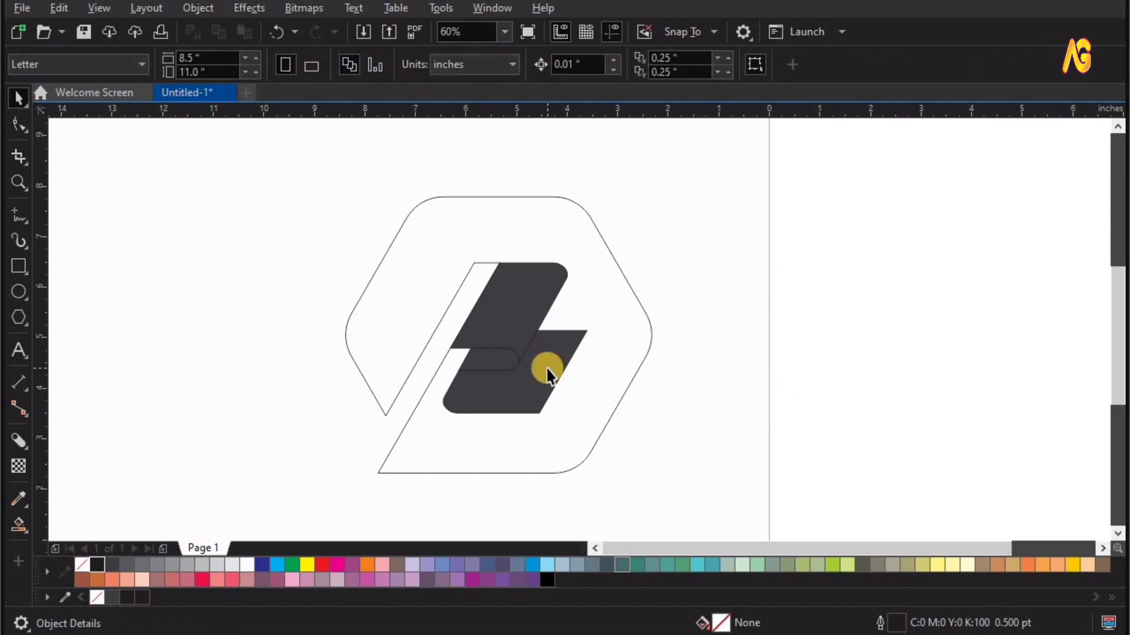
- Fill the large slotted hexagon shape with blue, R26 G75 B177 (#1A4BB1)
key("F4")
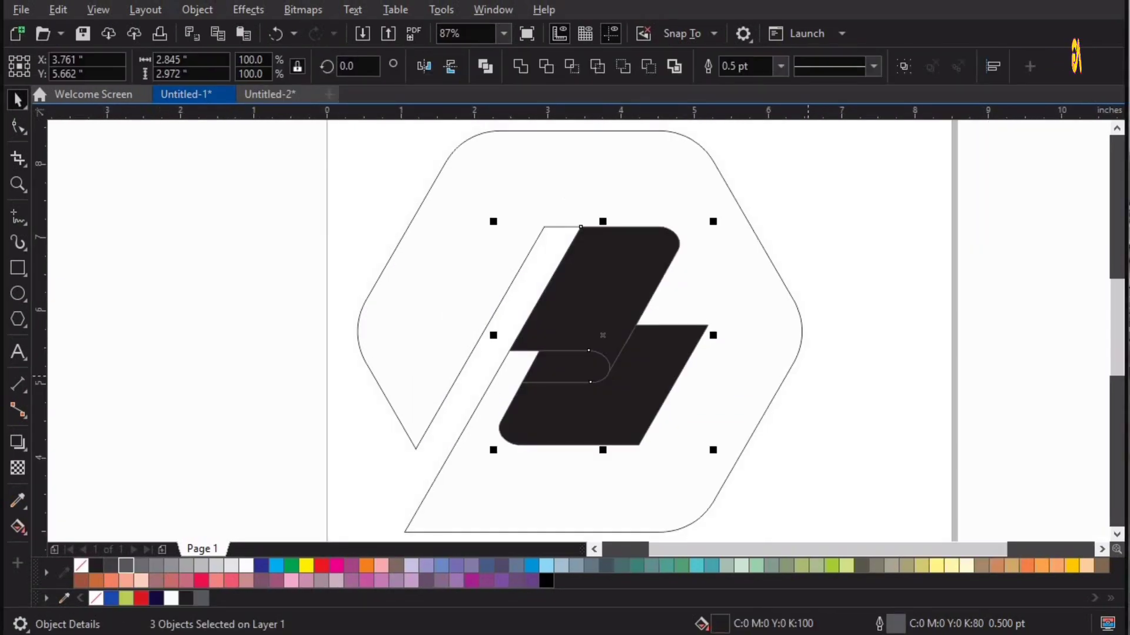
left_click(884, 250)
left_click_drag(707, 347, 895, 215)
key("ctrl+z")
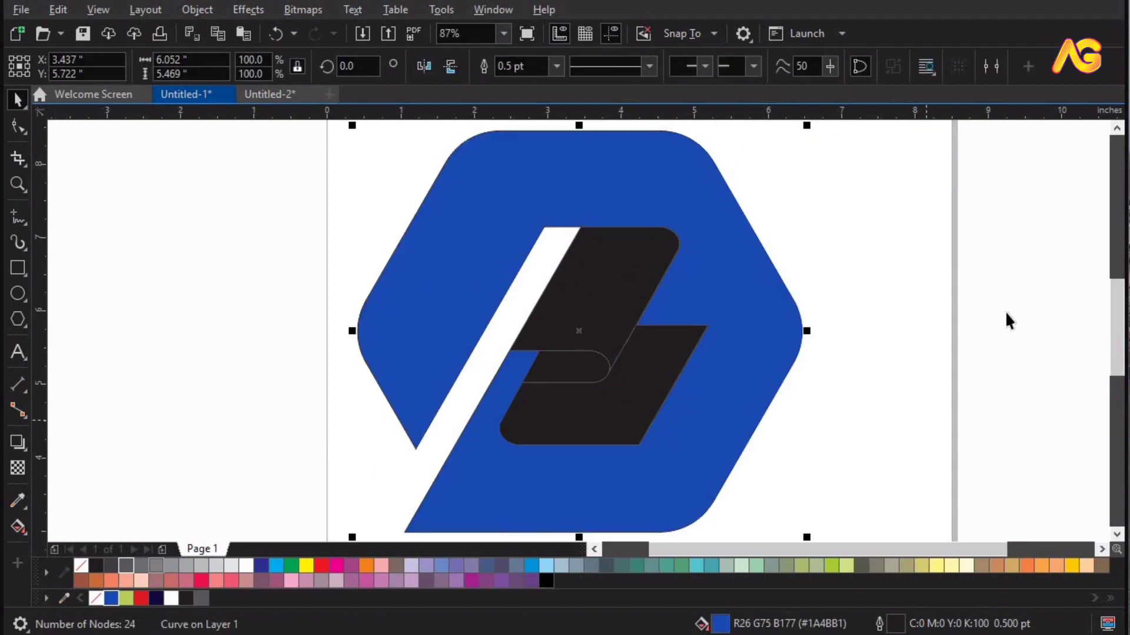
key("Escape")
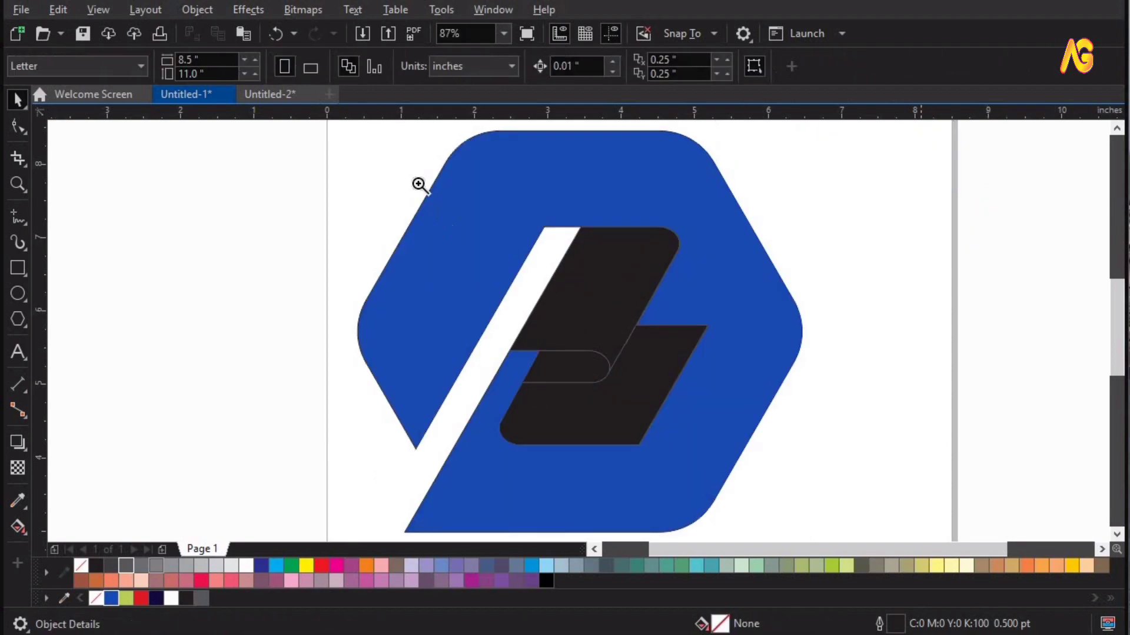
- Fill the upper slanted band with red, C3 M100 Y100 K4
key("z")
scroll(989, 318, "up", 2)
key("space")
left_click(412, 222)
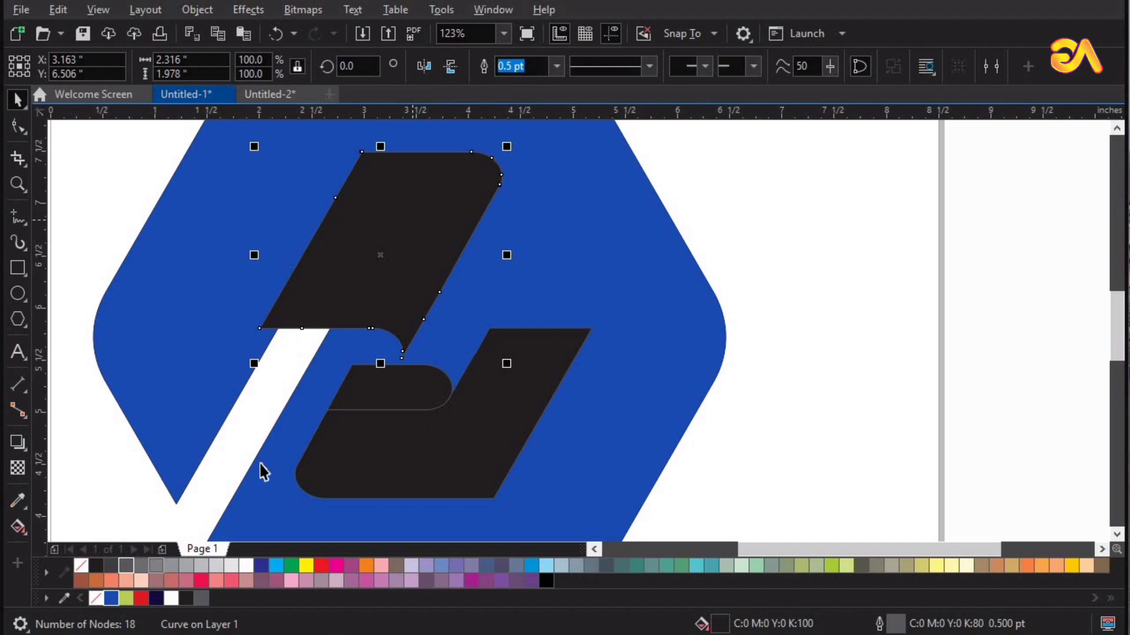
left_click(141, 598)
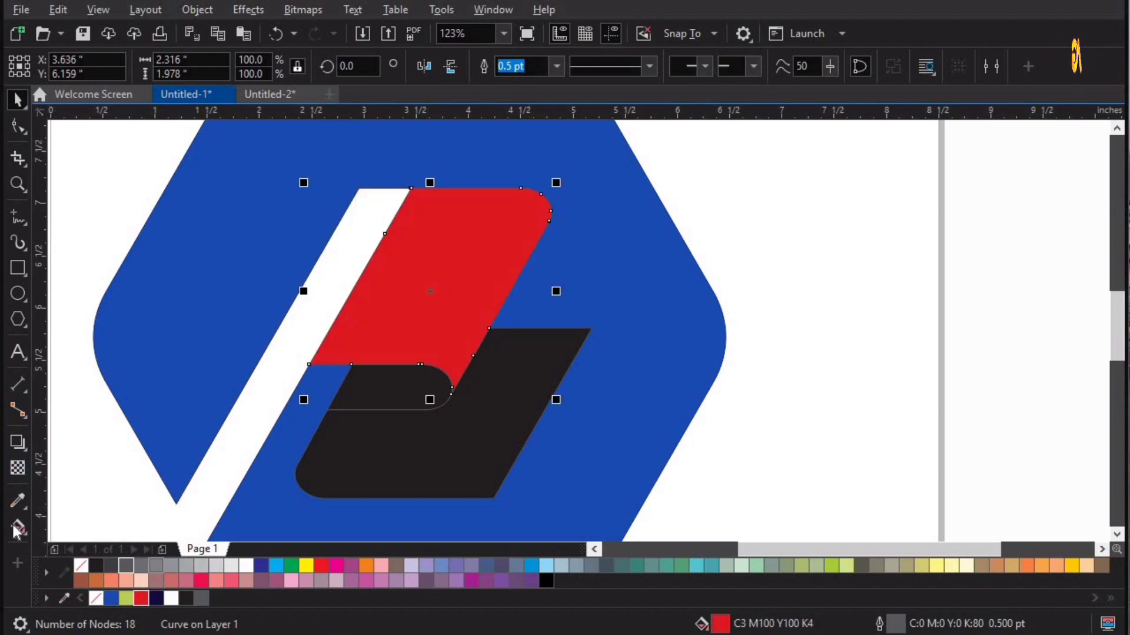
- Apply a linear fountain fill across the upper band from red to dark red, C39 M94 Y88 K62, at its right edge
left_click_drag(359, 279, 493, 292)
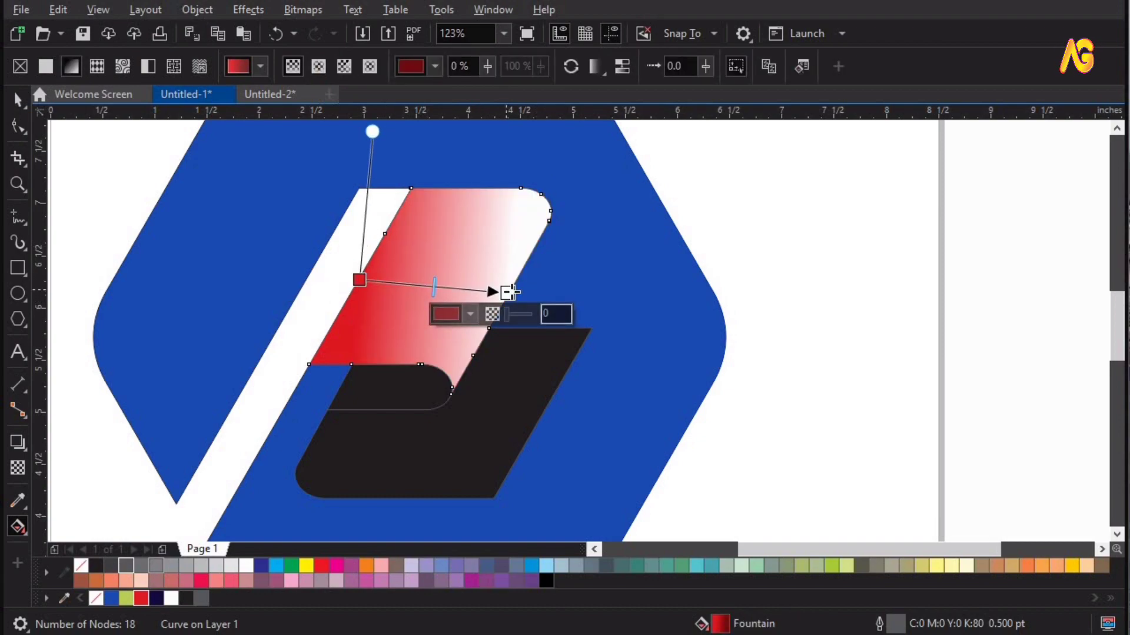
left_click(444, 314)
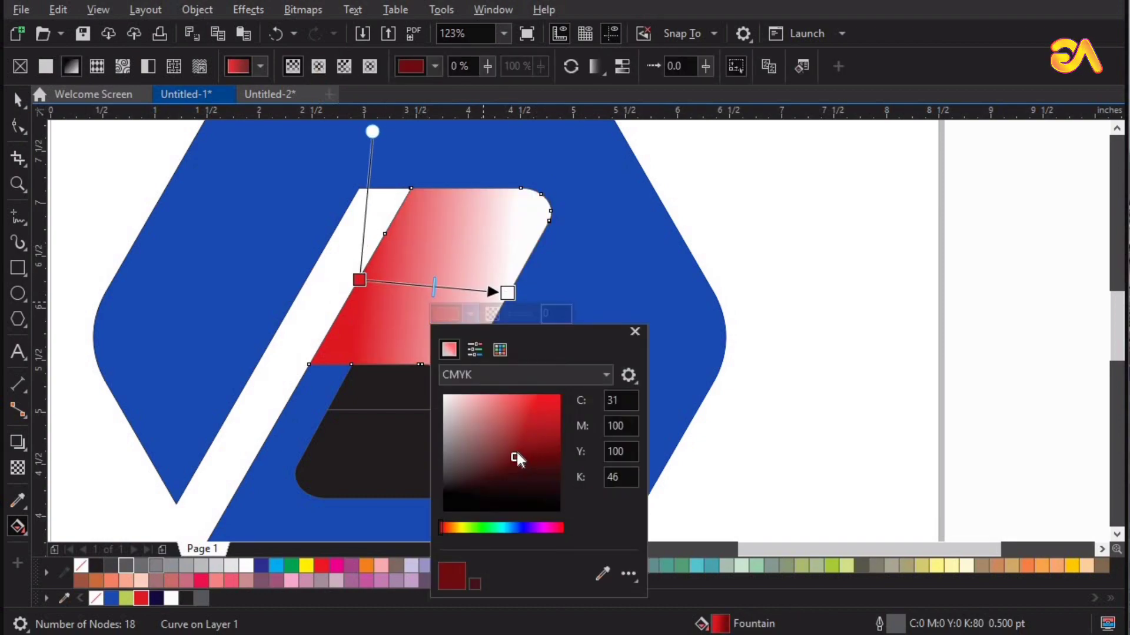
left_click(520, 464)
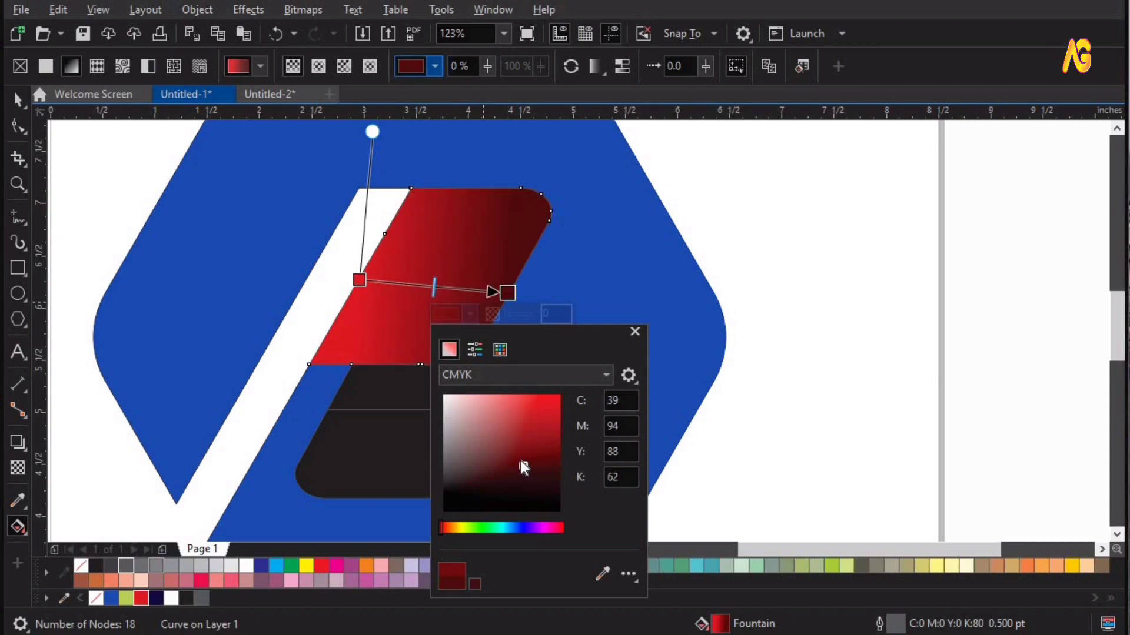
left_click(419, 100)
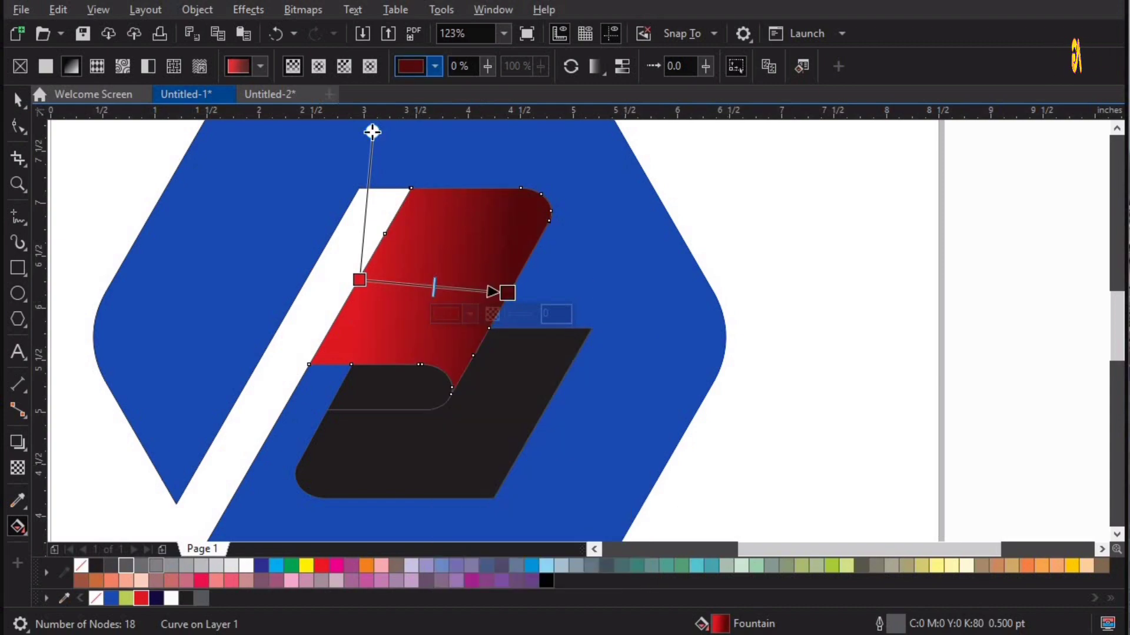
- Skew and tilt the upper band's gradient so its shading runs parallel to the band's slanted edges
left_click_drag(422, 140, 435, 147)
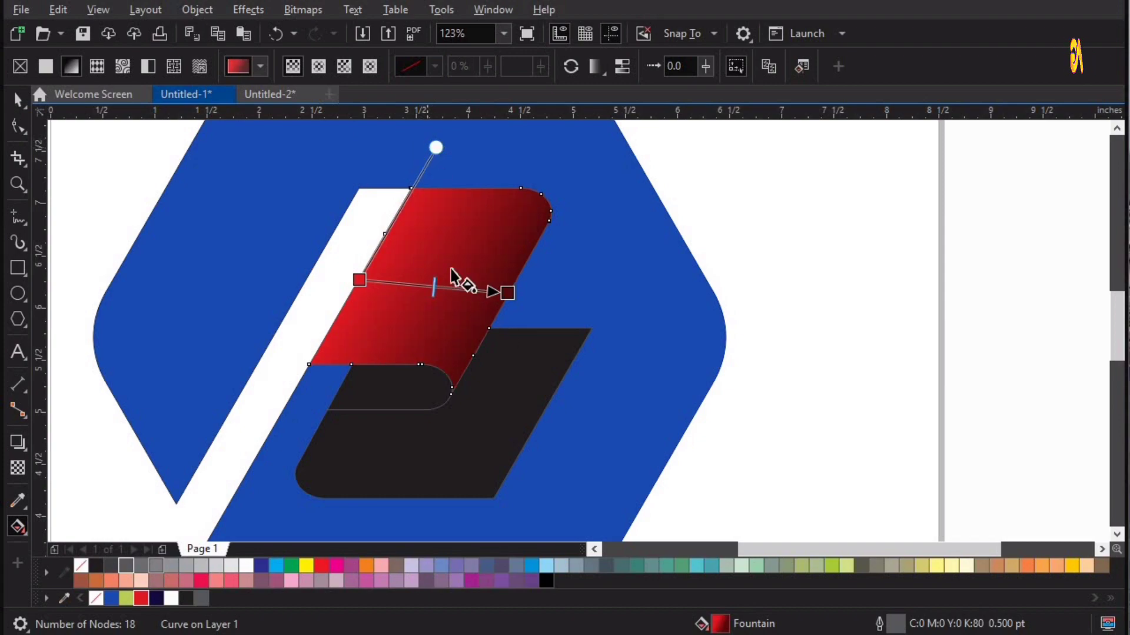
left_click_drag(509, 303, 504, 318)
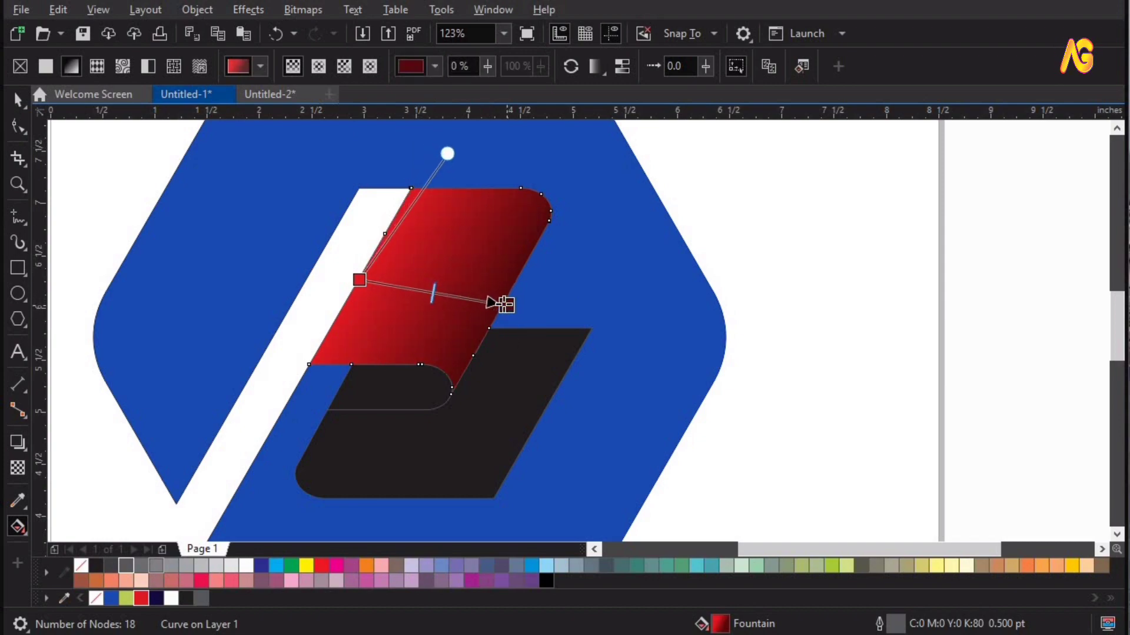
left_click_drag(429, 154, 431, 154)
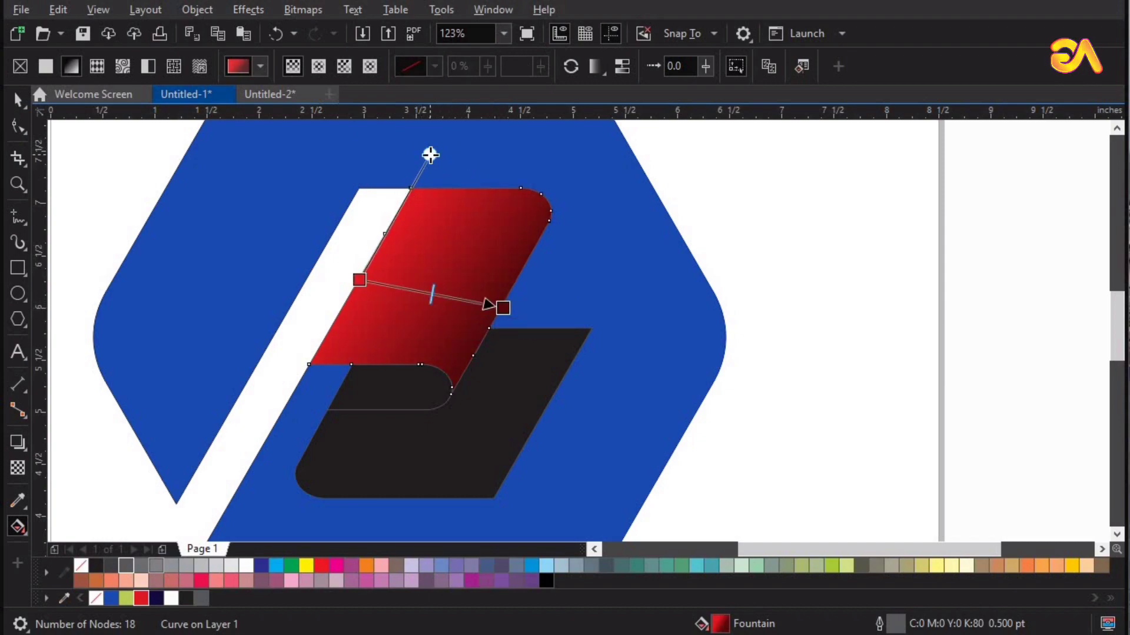
key("space")
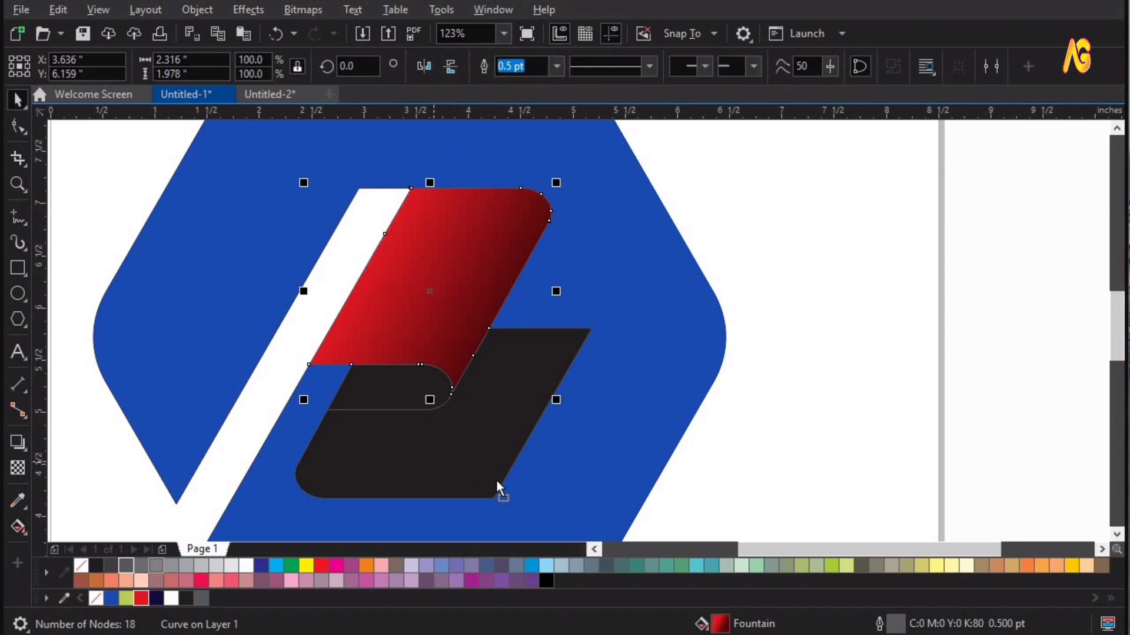
- Fill the lower slanted band with light green
left_click_drag(431, 469, 496, 479)
key("ctrl+z")
left_click(125, 600)
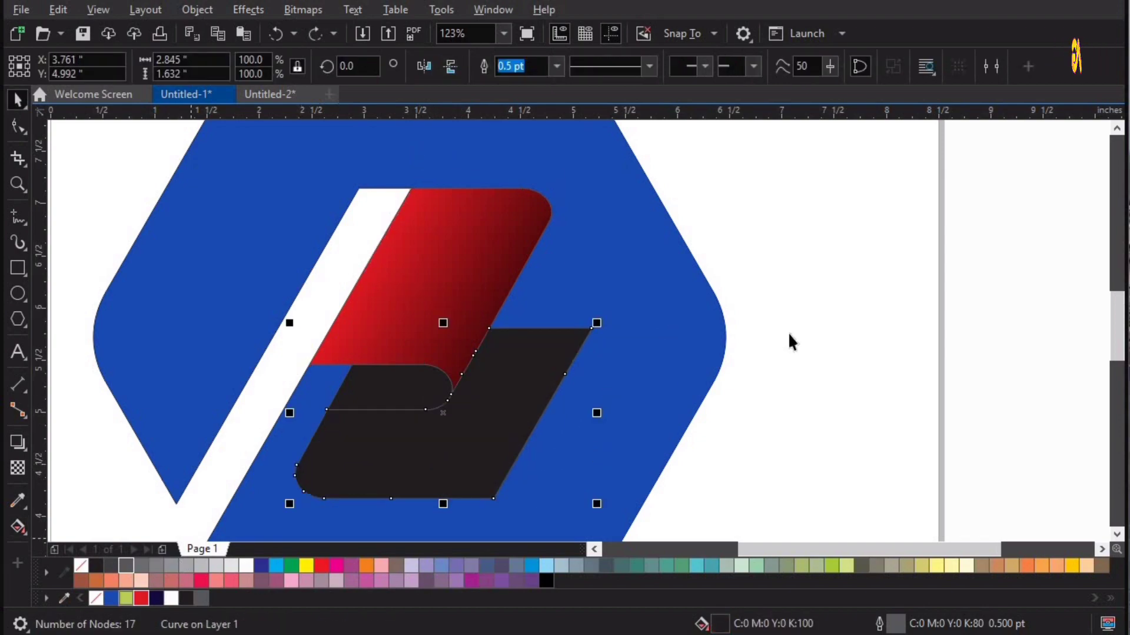
left_click(789, 335)
- Fill the small rounded piece between the red and green bands with dark navy, C93 M95 Y25 K60
left_click_drag(406, 386, 295, 400)
key("ctrl+z")
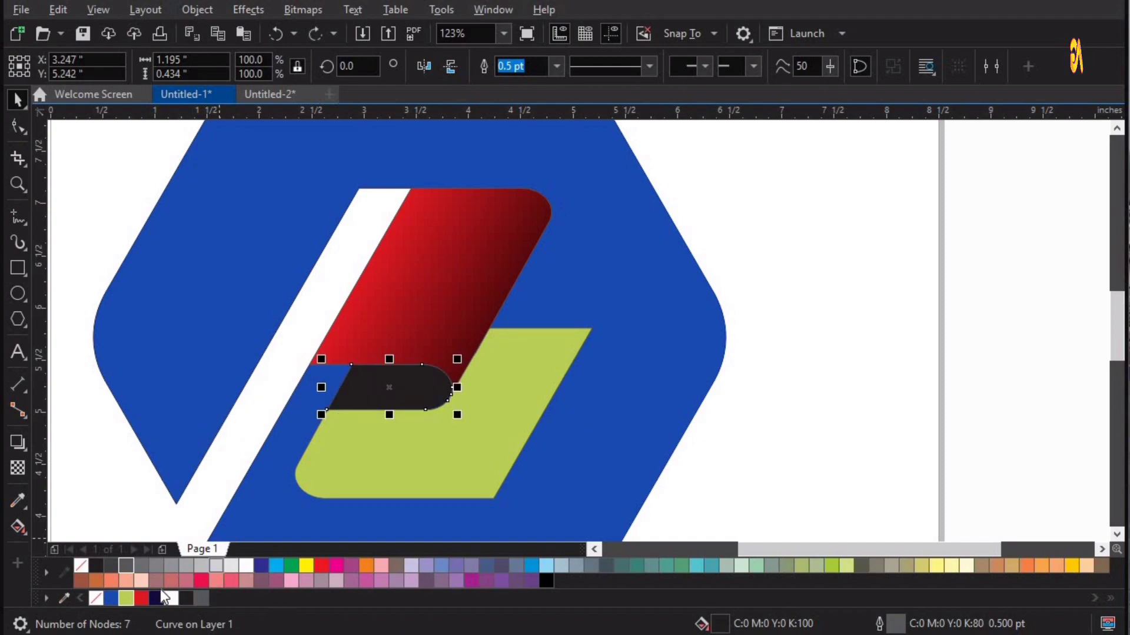
left_click(158, 599)
key("z")
left_click_drag(184, 292, 622, 481)
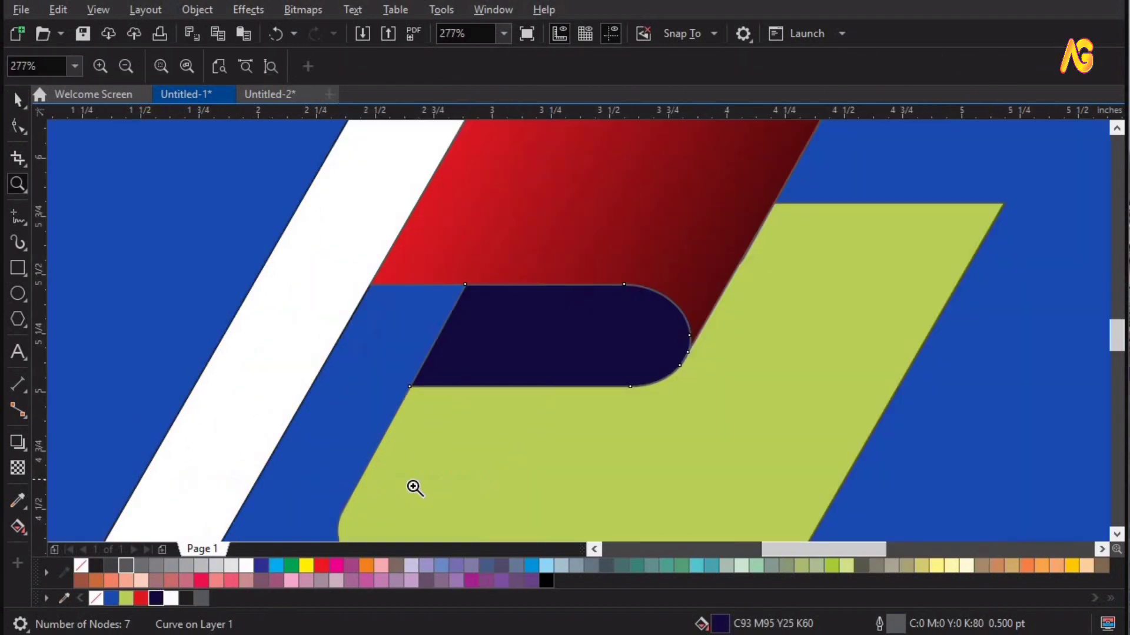
- Place all four logo pieces in the blank area outside the page and remove their outlines
key("F4")
key("ctrl+a")
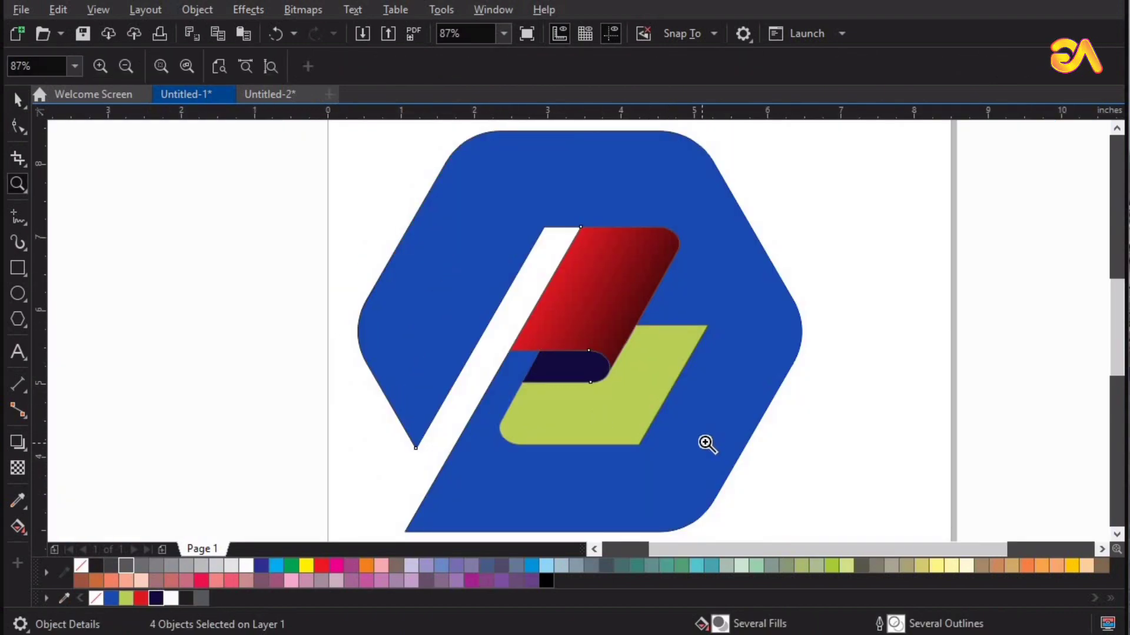
scroll(706, 443, "down", 3)
key("space")
left_click_drag(686, 401, 786, 547)
key("F4")
scroll(617, 452, "down", 2)
key("F4")
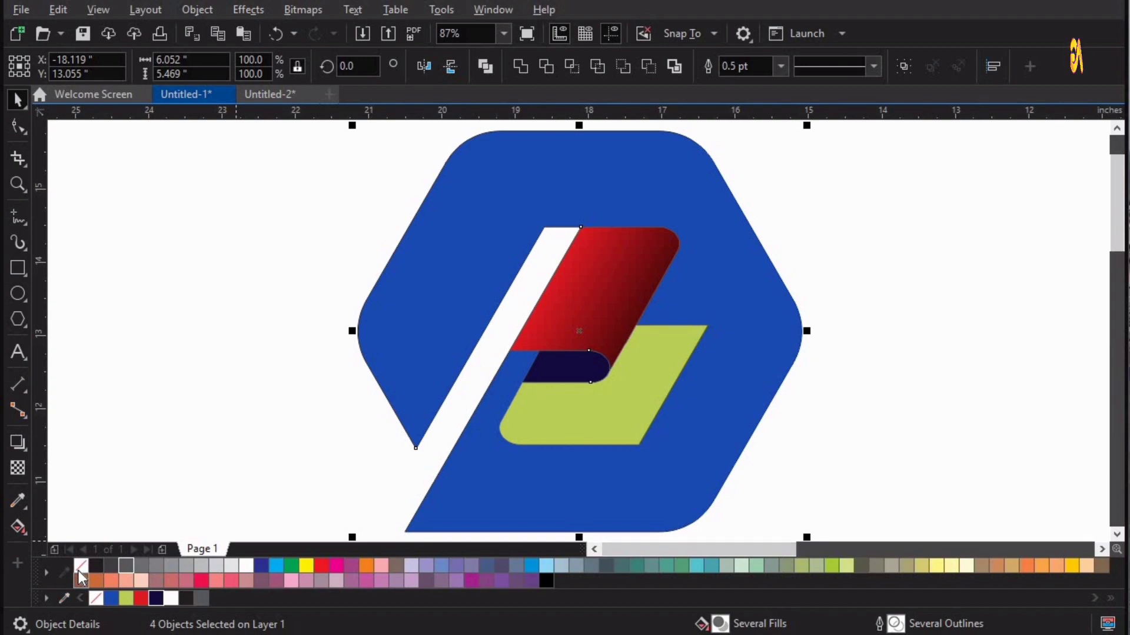
left_click(164, 359)
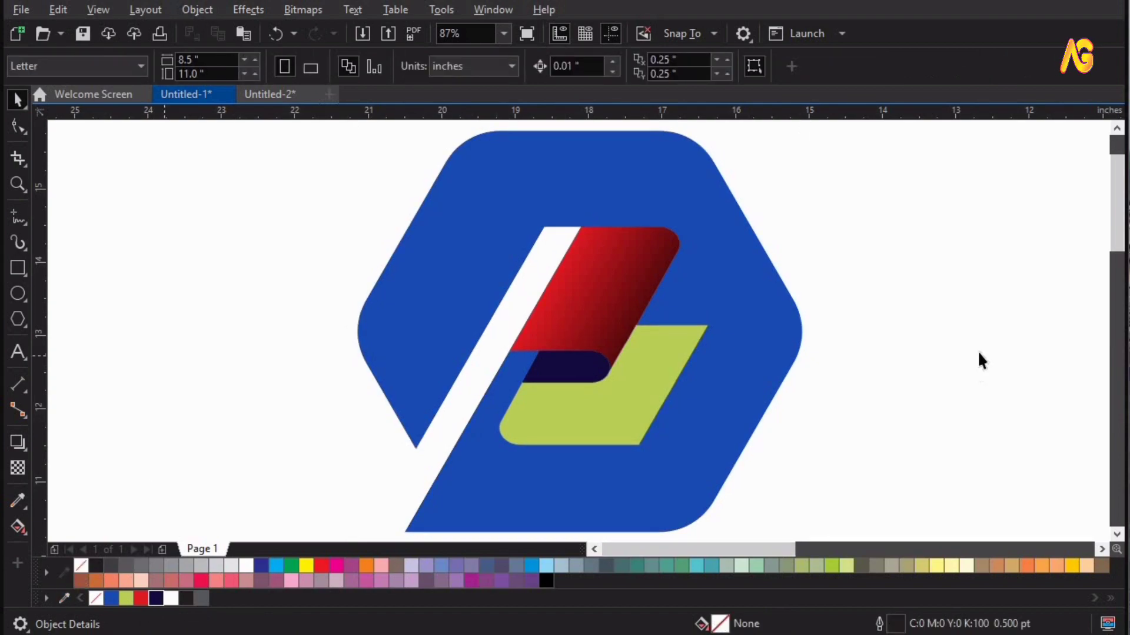